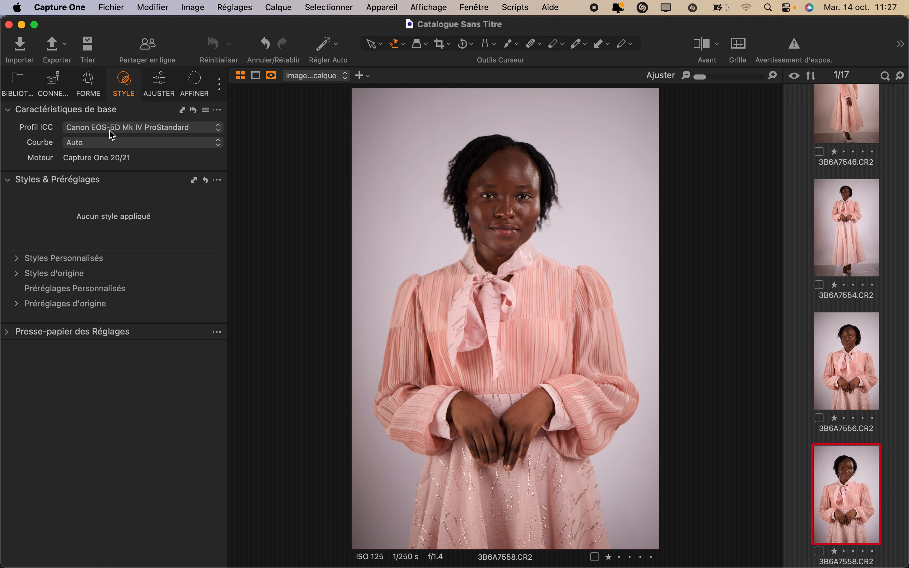
# Step: Set the photo's Exposition adjustments to Contraste -10 and Luminosité 12
pyautogui.click(156, 81)
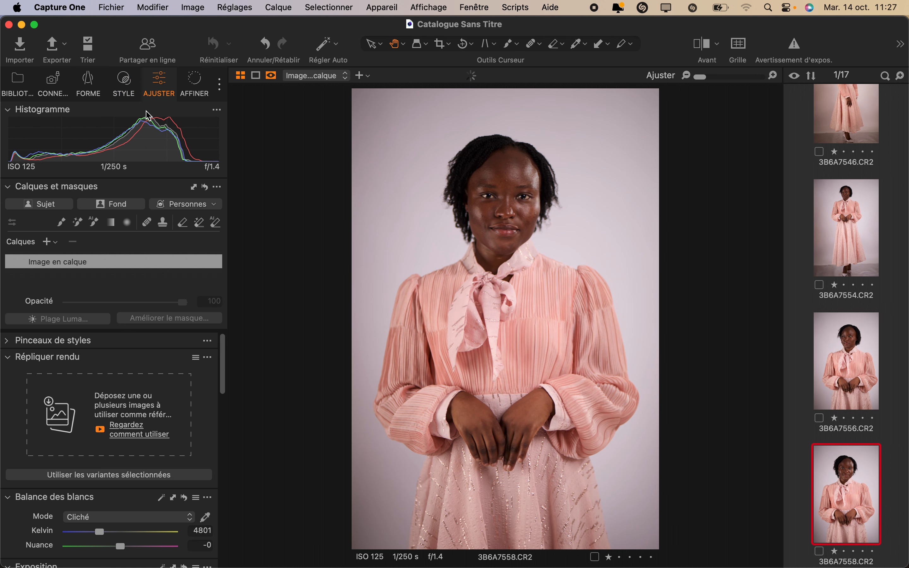
pyautogui.scroll(-8, 127, 384)
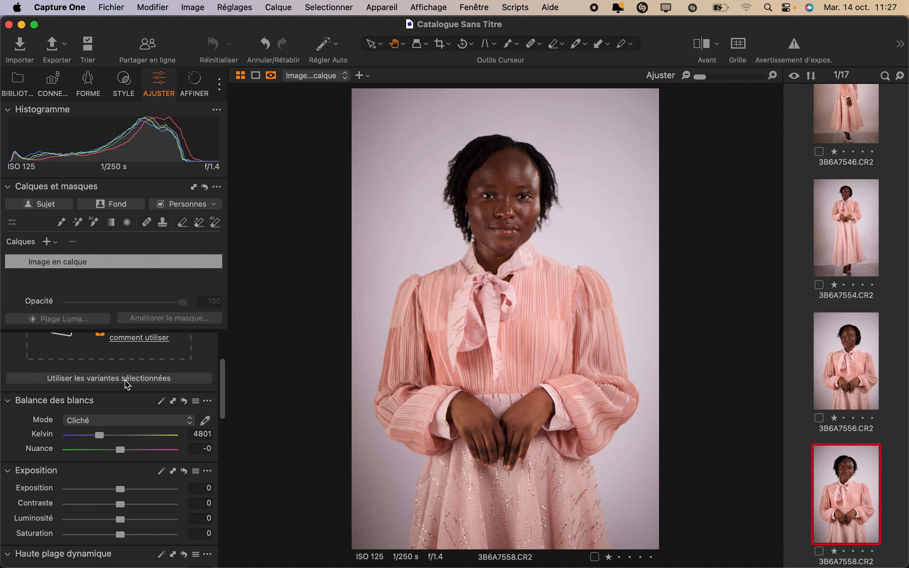
pyautogui.moveTo(123, 447); pyautogui.dragTo(135, 463)
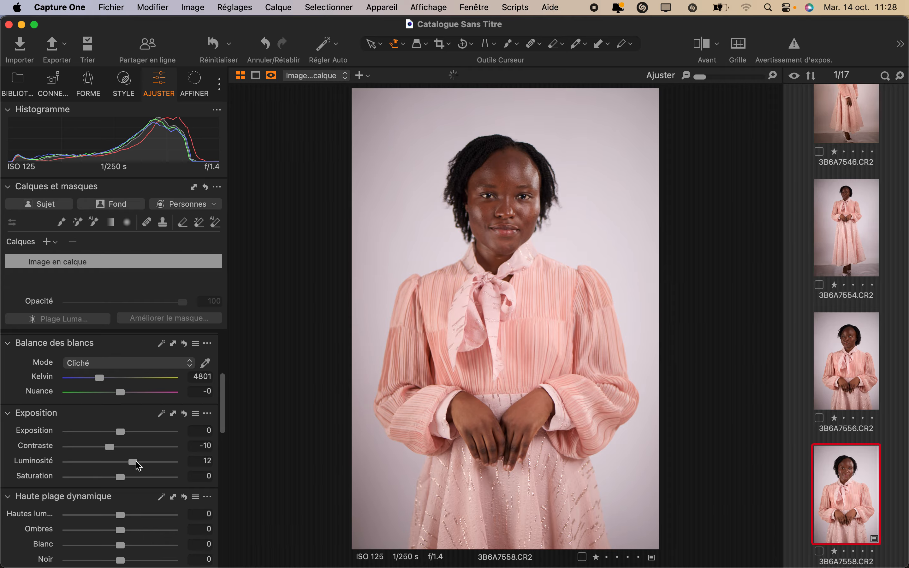
# Step: Set Haute plage dynamique to Hautes lumières -19, Ombres 14, Blanc 45 and Noir -16
pyautogui.scroll(-3, 154, 512)
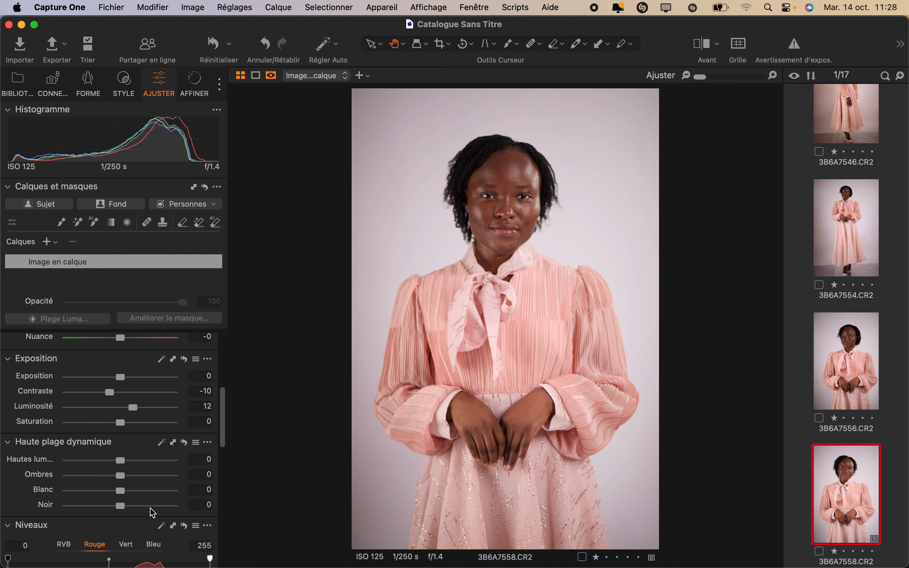
pyautogui.moveTo(123, 464)
pyautogui.mouseDown()
pyautogui.moveTo(112, 463)
pyautogui.moveTo(132, 477)
pyautogui.moveTo(122, 494)
pyautogui.moveTo(136, 493)
pyautogui.moveTo(99, 495)
pyautogui.moveTo(145, 497)
pyautogui.moveTo(112, 473)
pyautogui.mouseUp()
# Step: In the RVB levels, set both the input and output white points to 248 and the midtone to -0,02
pyautogui.scroll(-3, 146, 493)
pyautogui.scroll(-2, 178, 485)
pyautogui.scroll(-2, 180, 489)
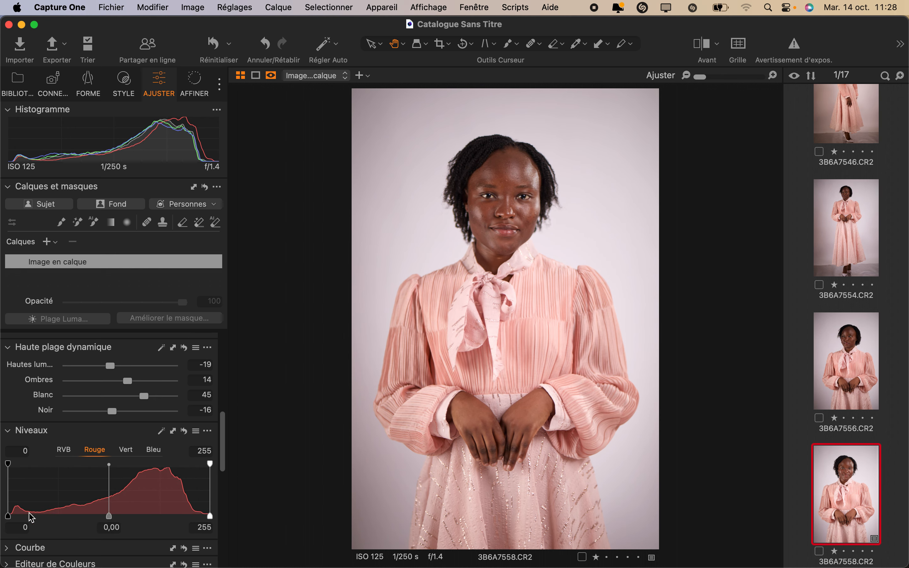
pyautogui.click(63, 450)
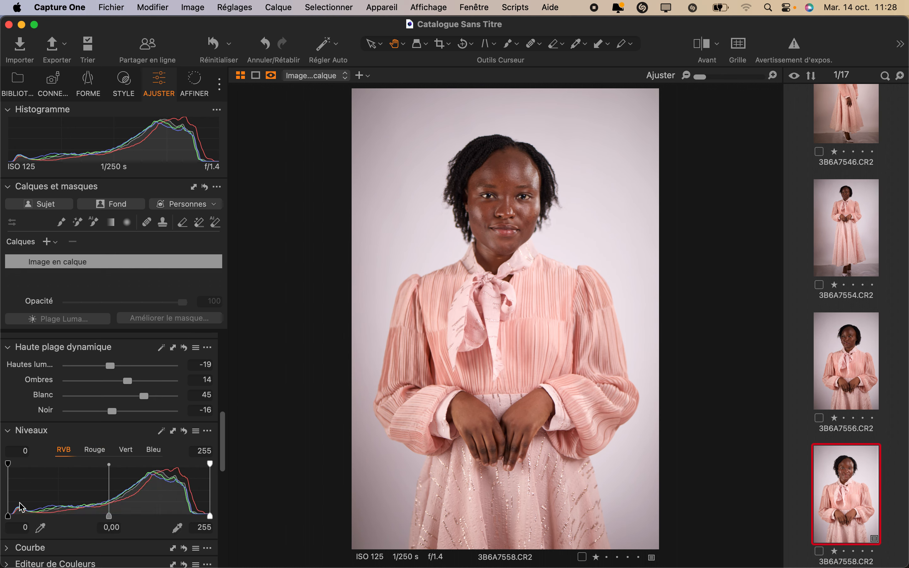
pyautogui.moveTo(8, 516)
pyautogui.mouseDown()
pyautogui.moveTo(18, 514)
pyautogui.moveTo(8, 516)
pyautogui.mouseUp()
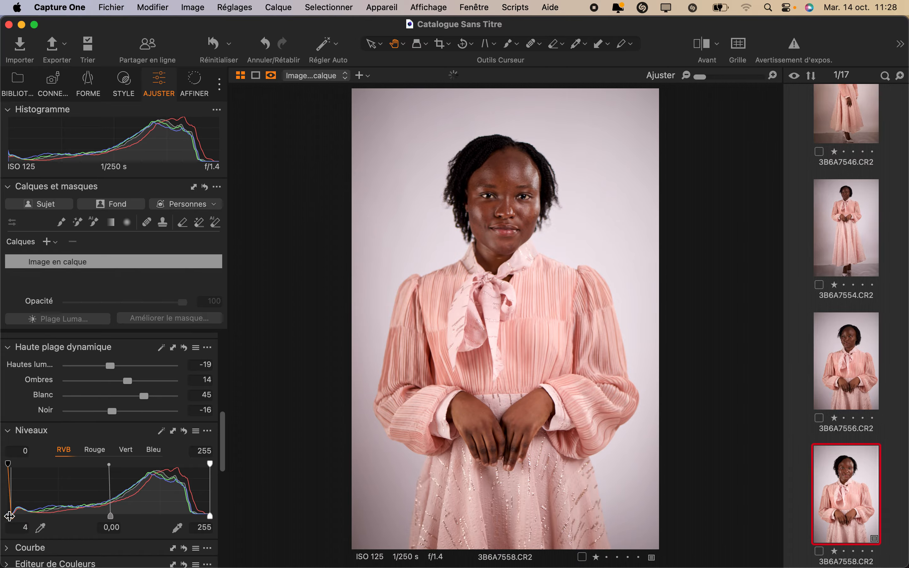
pyautogui.moveTo(210, 516)
pyautogui.mouseDown()
pyautogui.moveTo(124, 516)
pyautogui.moveTo(210, 516)
pyautogui.mouseUp()
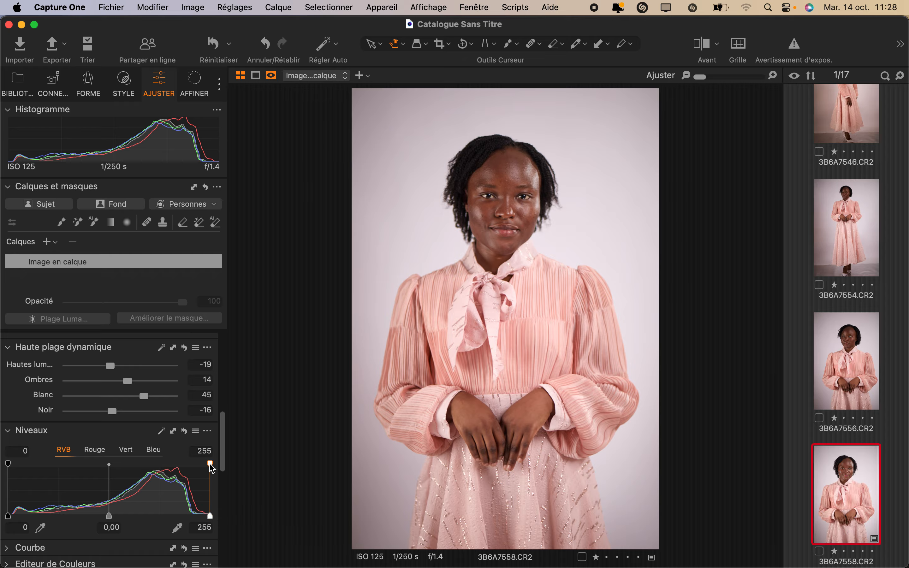
pyautogui.moveTo(210, 464)
pyautogui.mouseDown()
pyautogui.moveTo(147, 463)
pyautogui.moveTo(201, 460)
pyautogui.mouseUp()
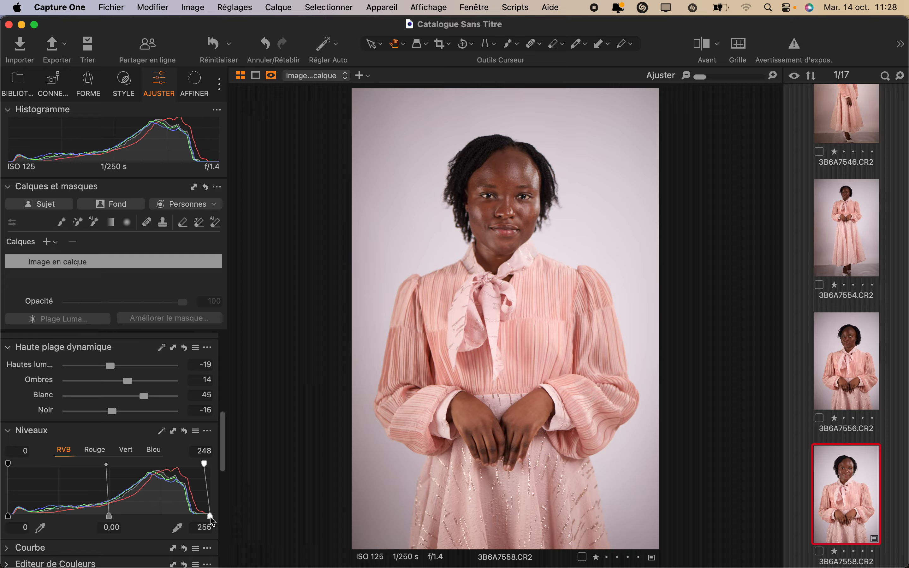
pyautogui.moveTo(210, 517); pyautogui.dragTo(203, 518)
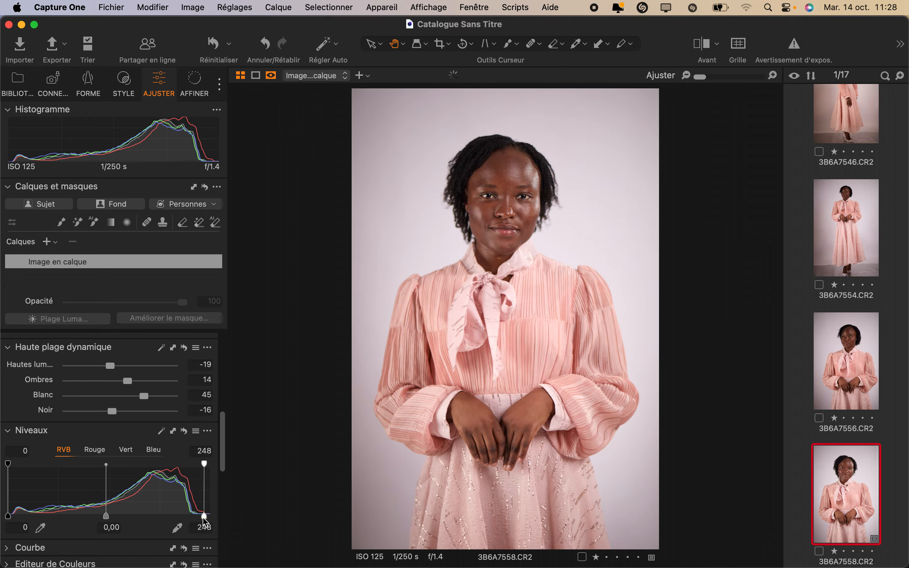
pyautogui.moveTo(108, 517); pyautogui.dragTo(107, 517)
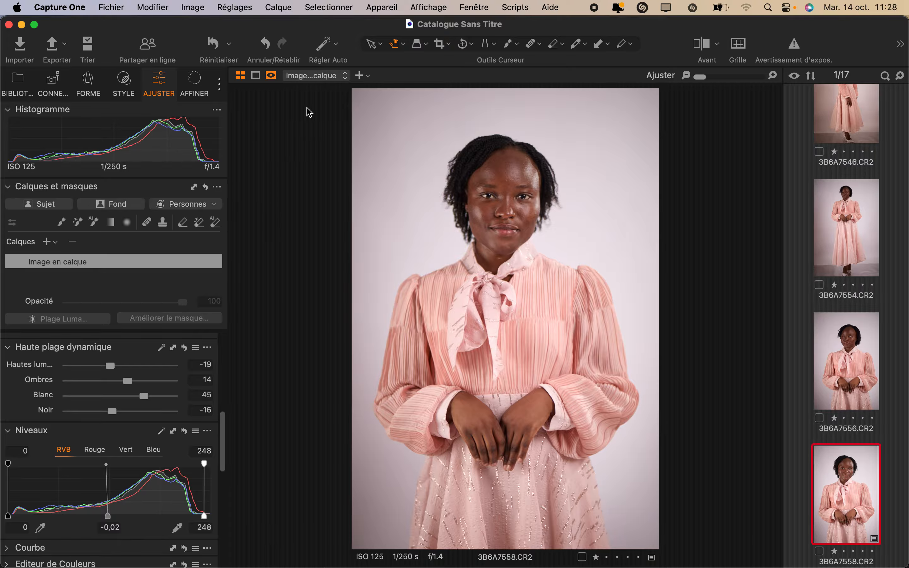
# Step: Compare the portrait before and after in split view, sliding the divider until only the after side shows
pyautogui.click(706, 49)
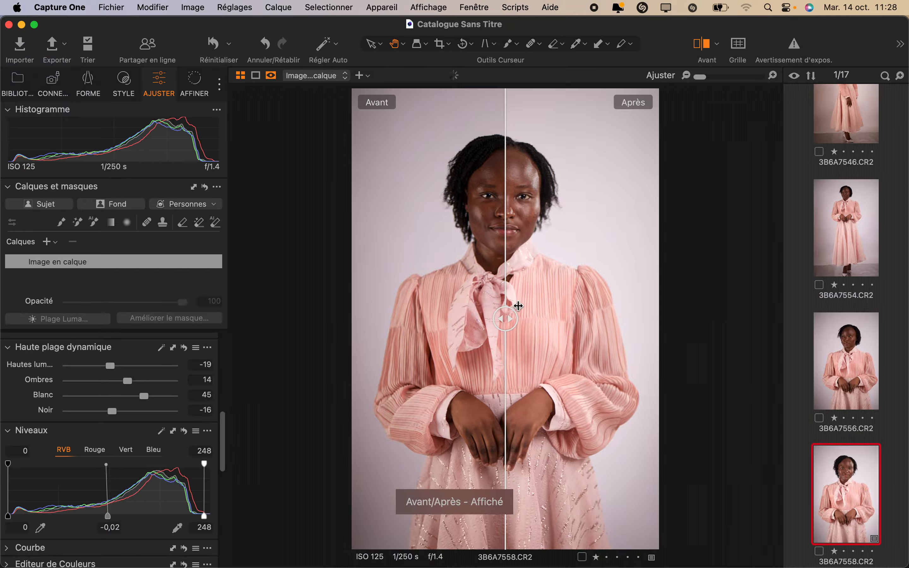
pyautogui.moveTo(505, 318); pyautogui.dragTo(332, 319)
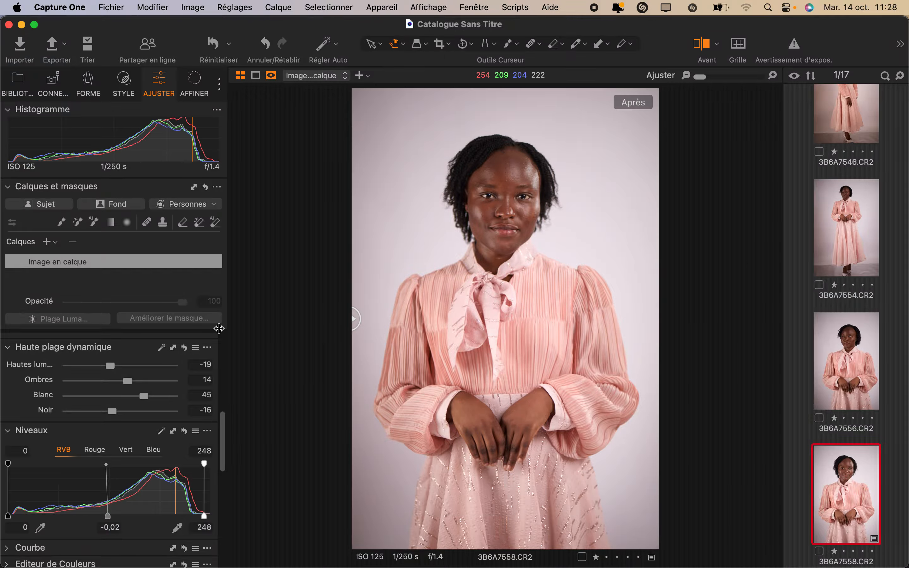
# Step: Expand the Courbe and Editeur de Couleurs tools
pyautogui.scroll(-5, 73, 486)
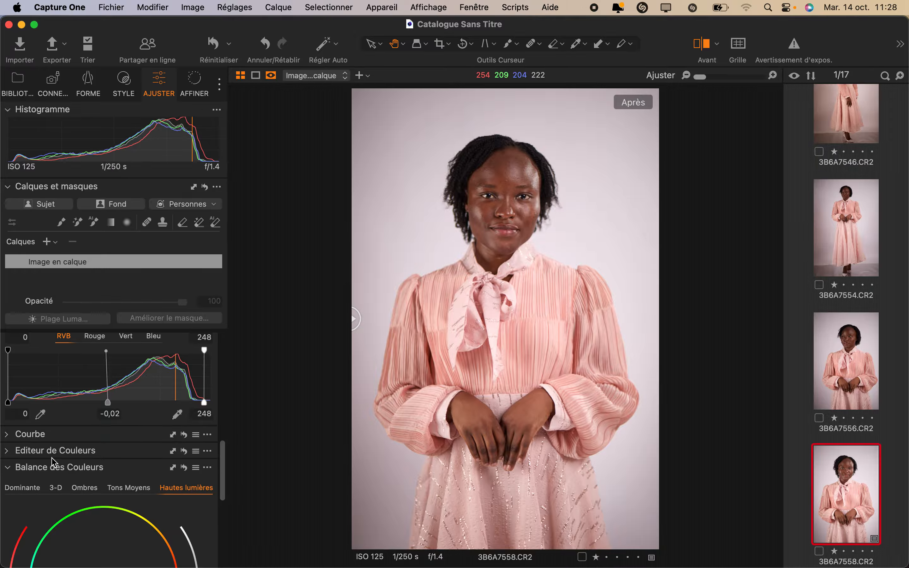
pyautogui.click(8, 435)
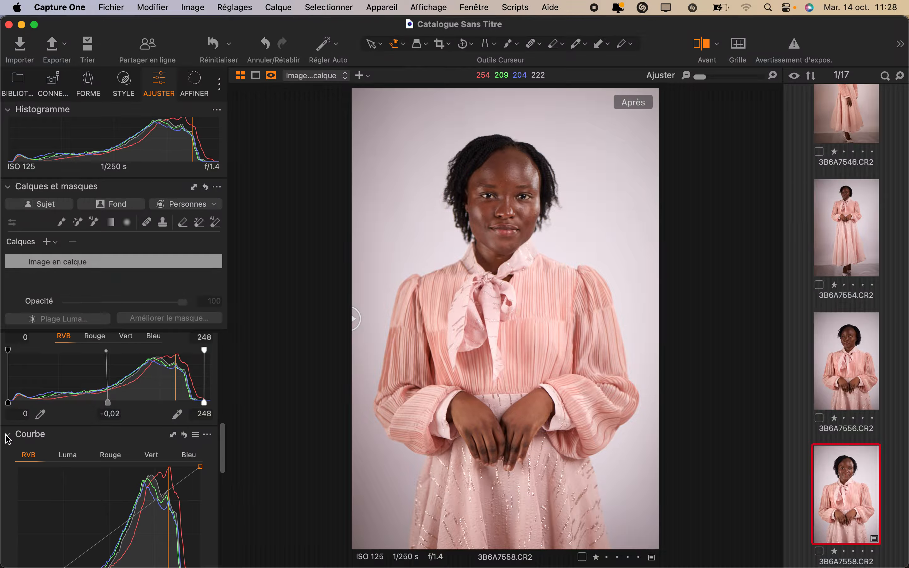
pyautogui.scroll(-3, 97, 462)
pyautogui.click(75, 348)
pyautogui.click(75, 364)
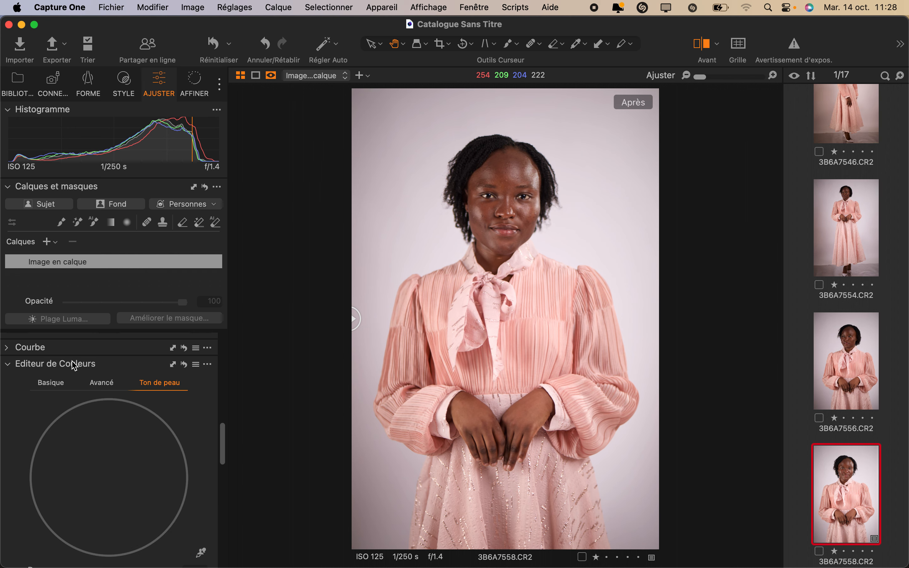
pyautogui.scroll(3, 22, 374)
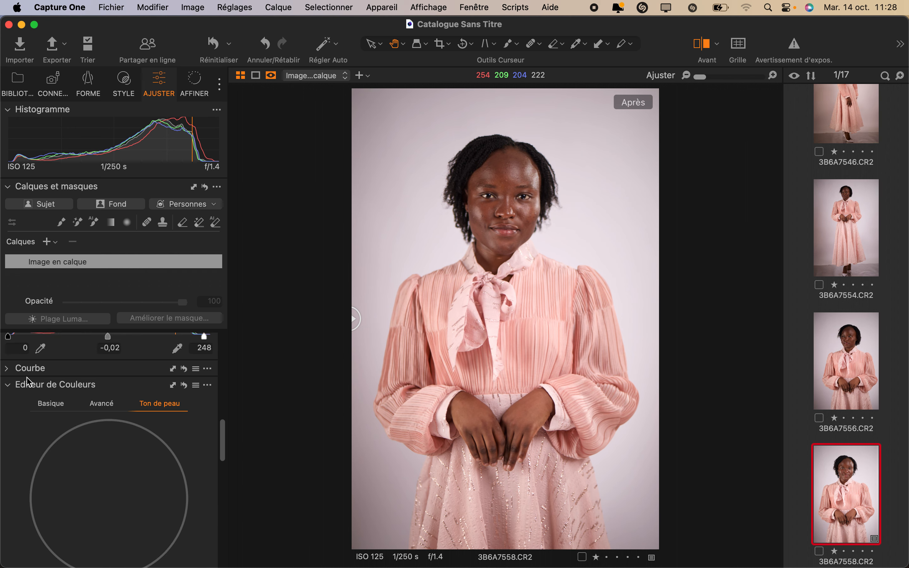
pyautogui.click(8, 407)
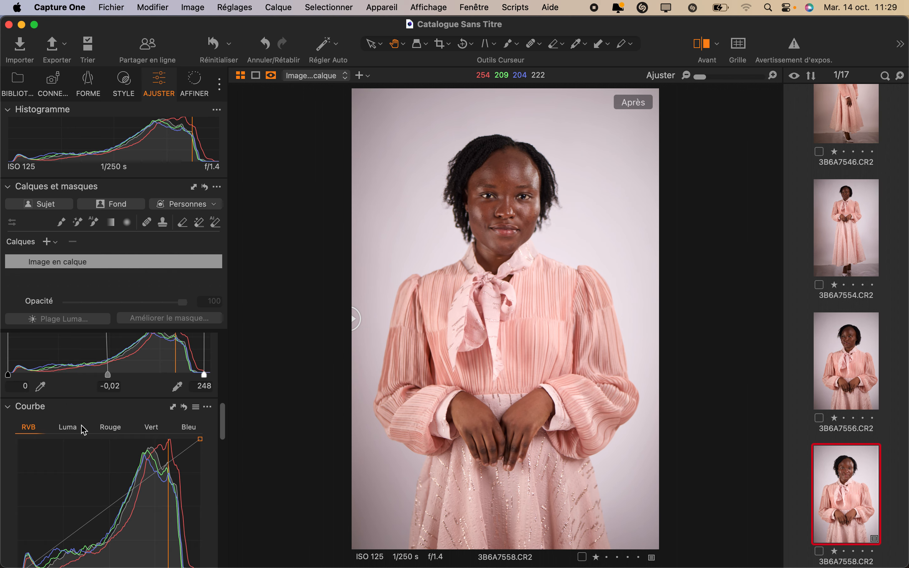
# Step: Try a midtone adjustment on the Luma curve, undo it and return to the RVB curve
pyautogui.click(68, 427)
pyautogui.moveTo(119, 507); pyautogui.dragTo(115, 505)
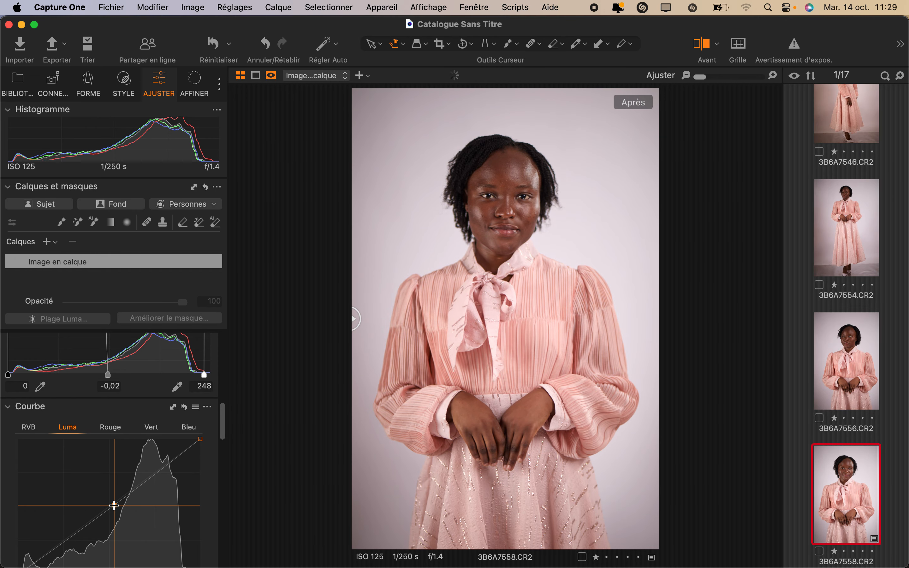
pyautogui.click(30, 428)
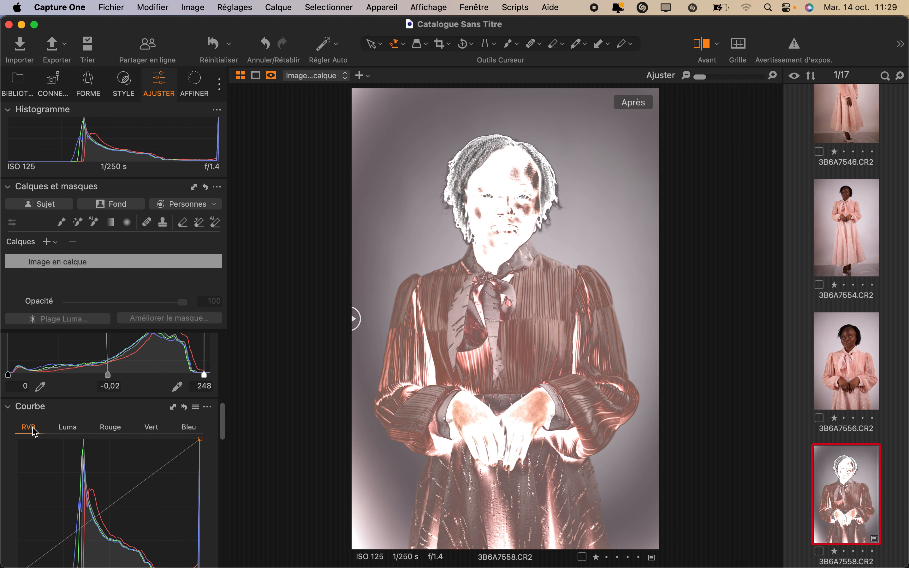
pyautogui.press('super+z')
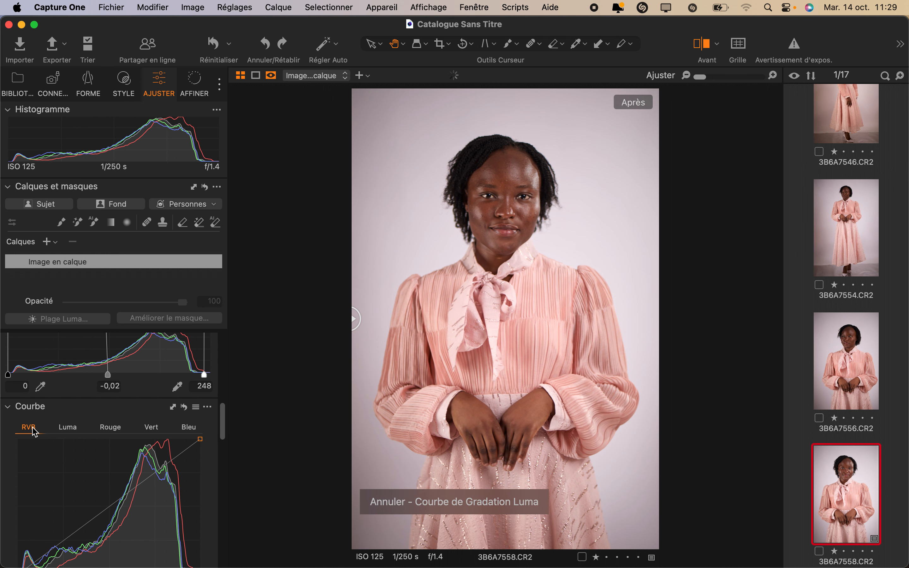
# Step: Move the RVB curve's black point to Entrée 3 and Sortie 1
pyautogui.scroll(-3, 116, 486)
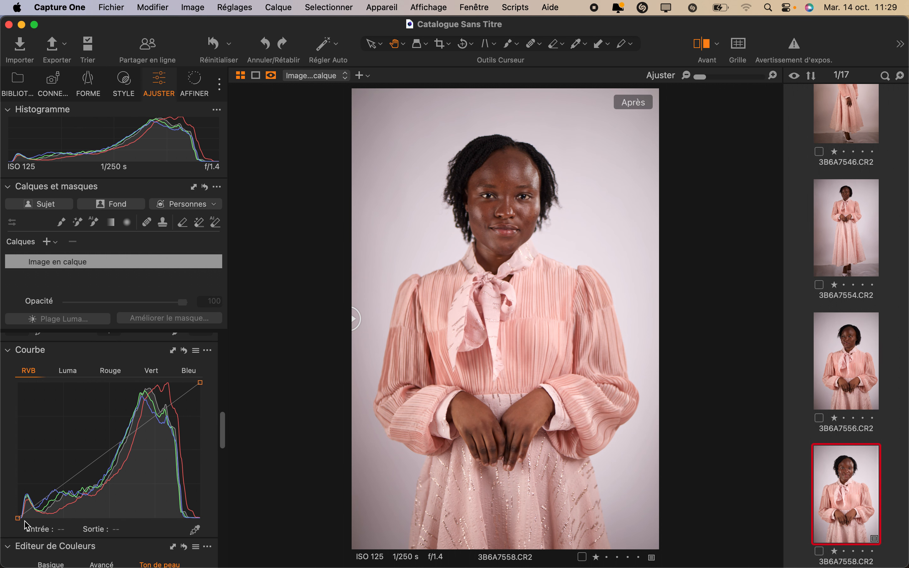
pyautogui.moveTo(18, 518); pyautogui.dragTo(21, 518)
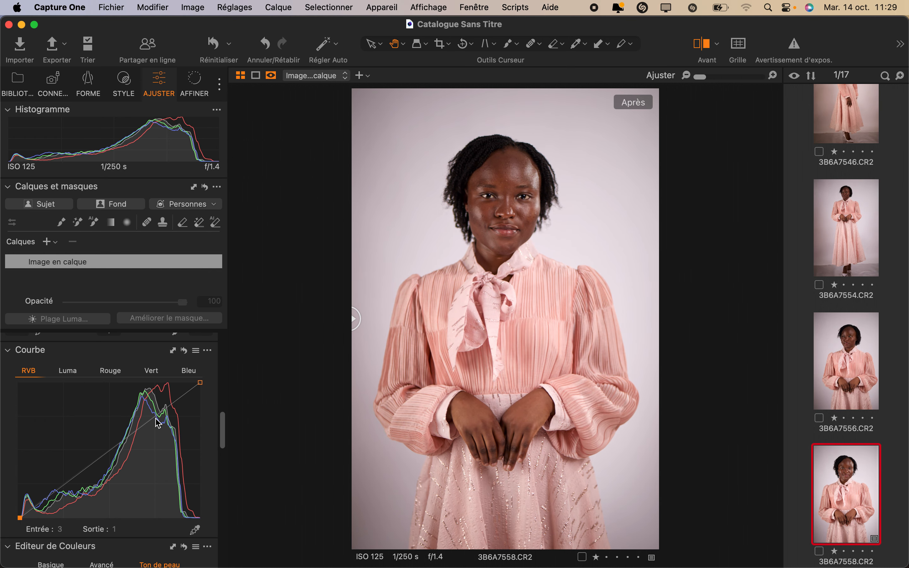
# Step: Compare the portrait with its unedited version again and examine the skin and face up close
pyautogui.click(695, 52)
pyautogui.click(695, 53)
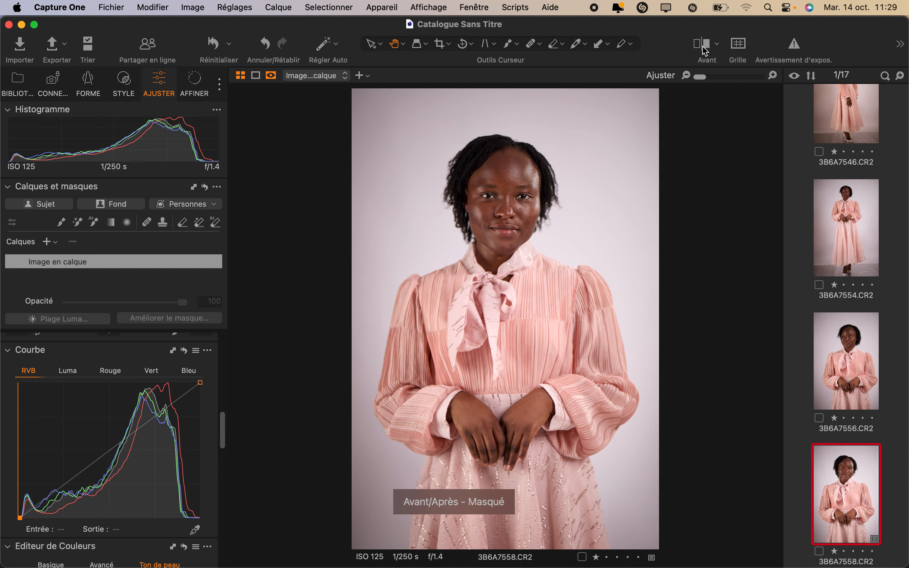
pyautogui.moveTo(419, 310); pyautogui.dragTo(269, 343)
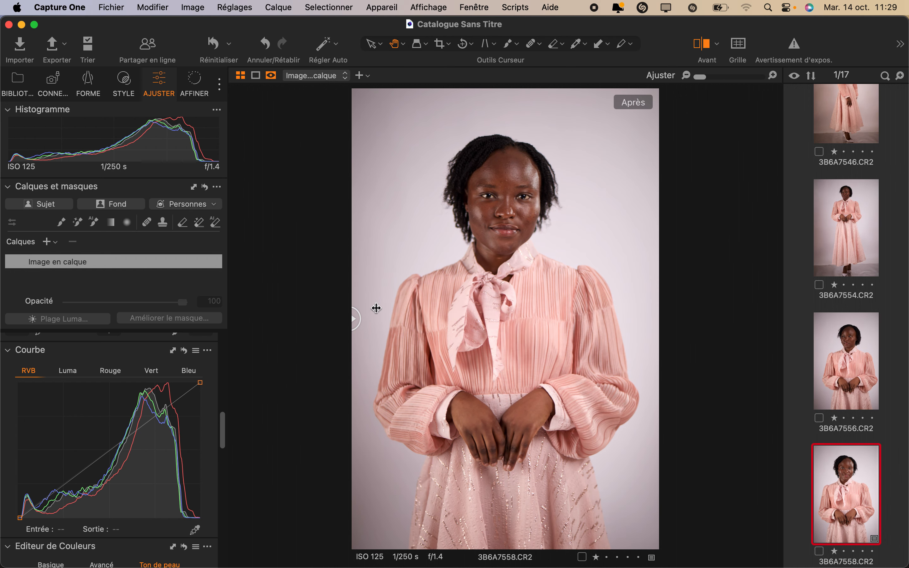
pyautogui.scroll(3, 498, 234)
pyautogui.scroll(4, 497, 234)
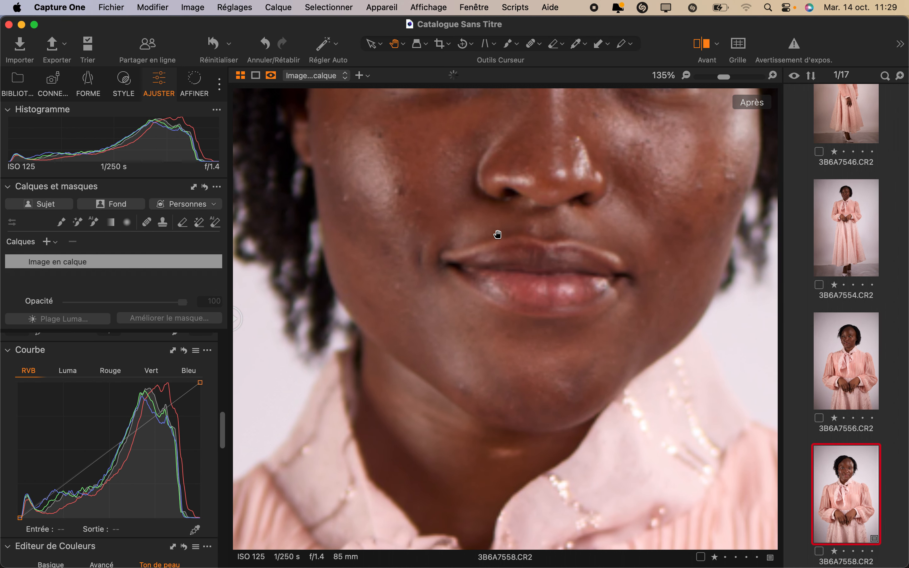
pyautogui.scroll(-5, 497, 234)
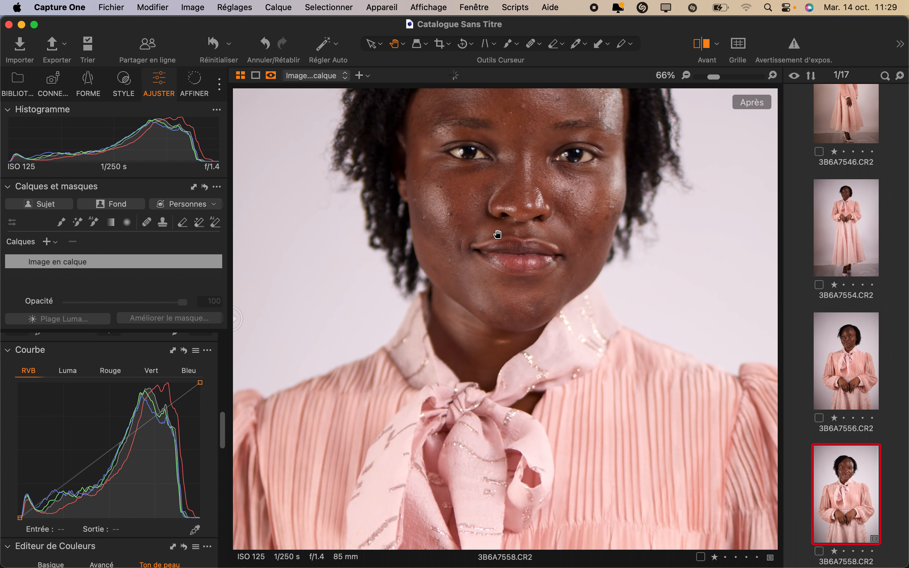
pyautogui.moveTo(497, 234); pyautogui.dragTo(492, 272)
pyautogui.scroll(-2, 492, 272)
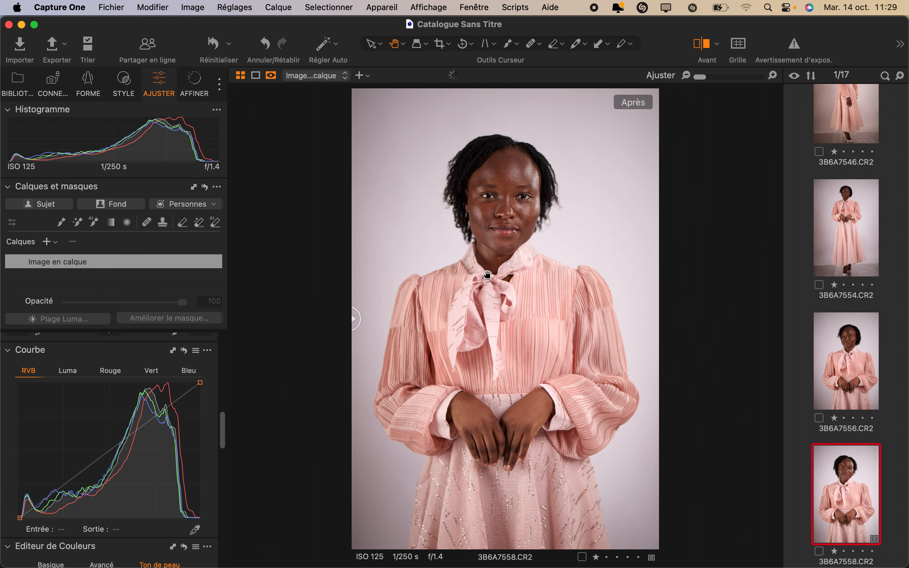
# Step: Sample the skin colour from the cheek with the Ton de peau picker in Editeur de Couleurs
pyautogui.scroll(-5, 86, 473)
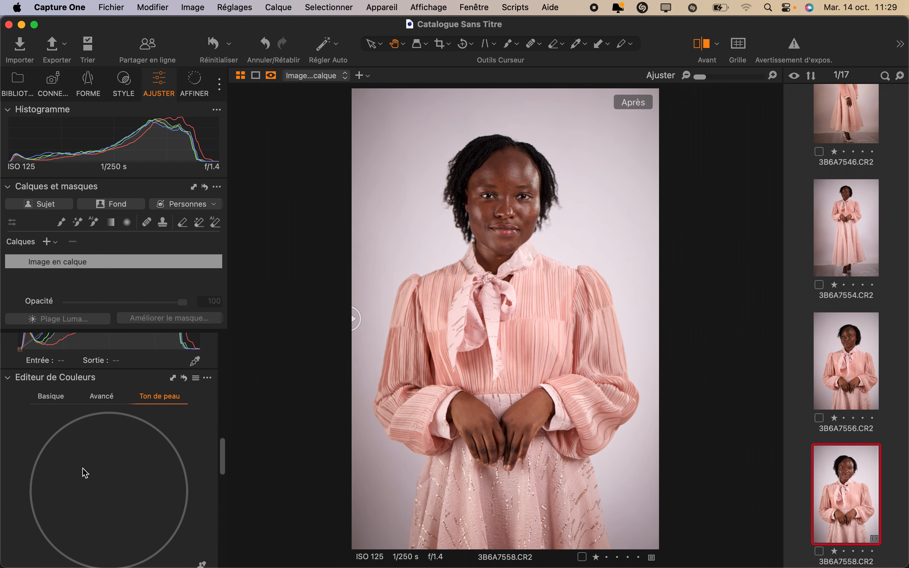
pyautogui.scroll(-3, 158, 448)
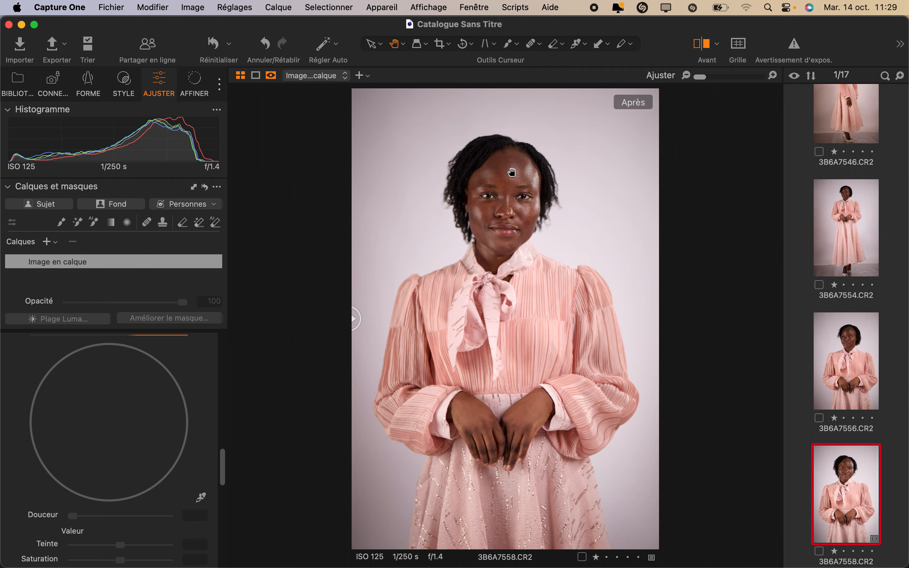
pyautogui.click(201, 495)
pyautogui.click(201, 496)
pyautogui.scroll(5, 479, 264)
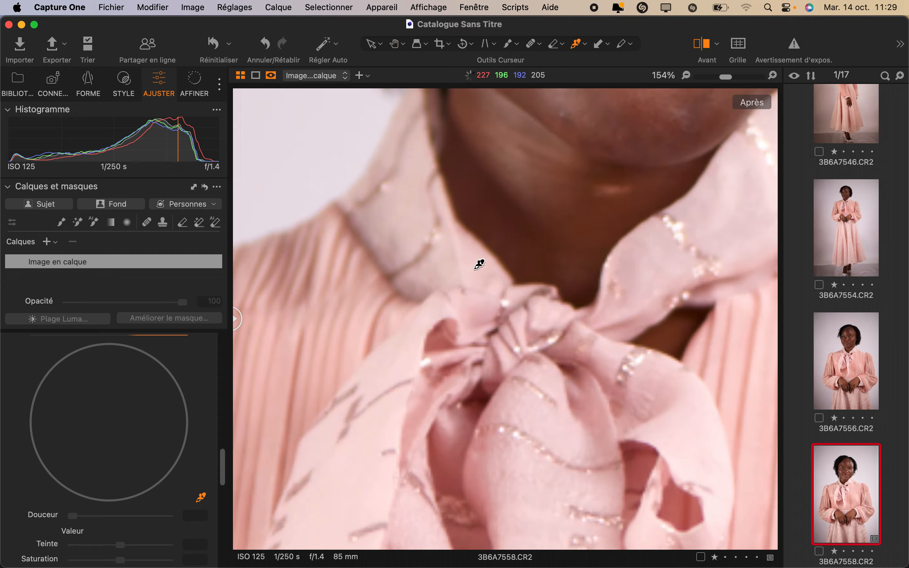
pyautogui.scroll(10, 479, 264)
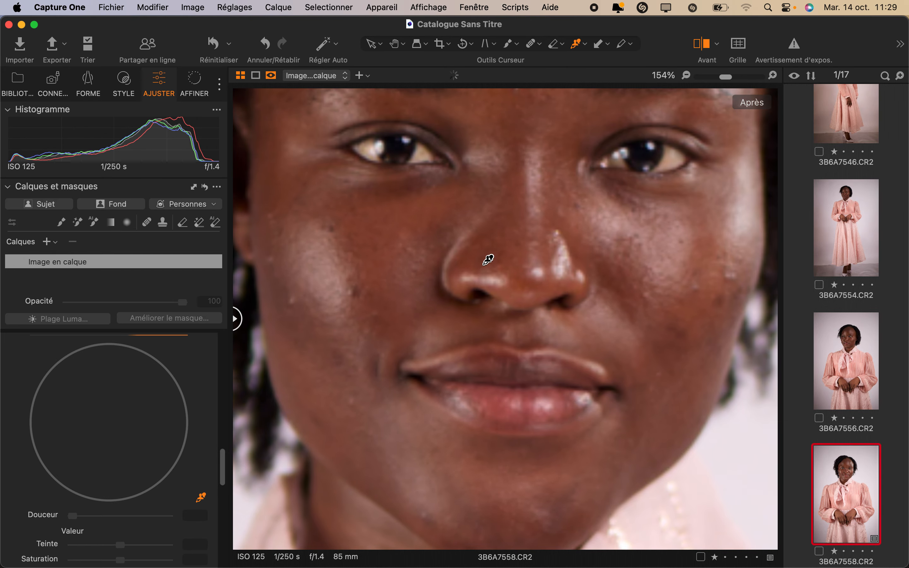
pyautogui.click(631, 252)
# Step: Under Valeur for the sampled skin tone, set Teinte to 1,8 and Luminosité to 3,4
pyautogui.scroll(-5, 631, 253)
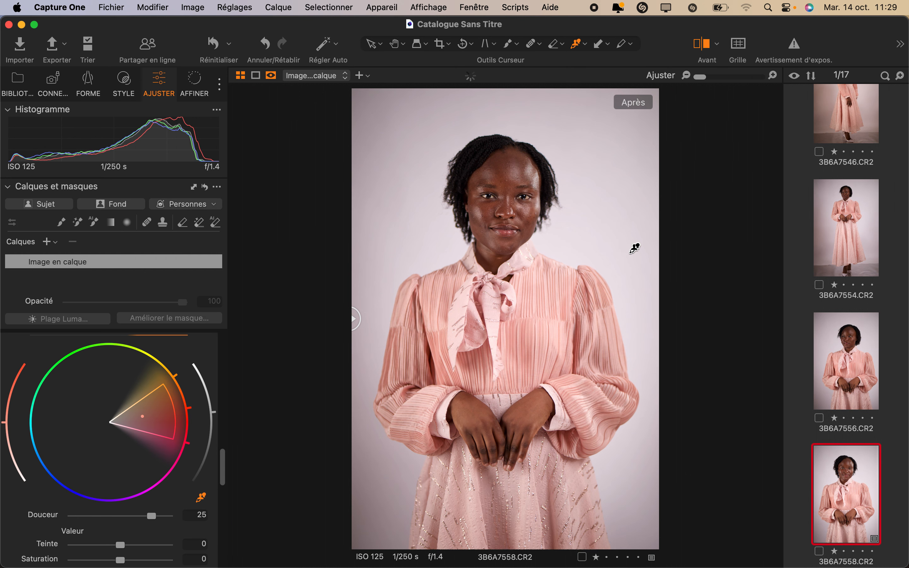
pyautogui.scroll(-5, 87, 537)
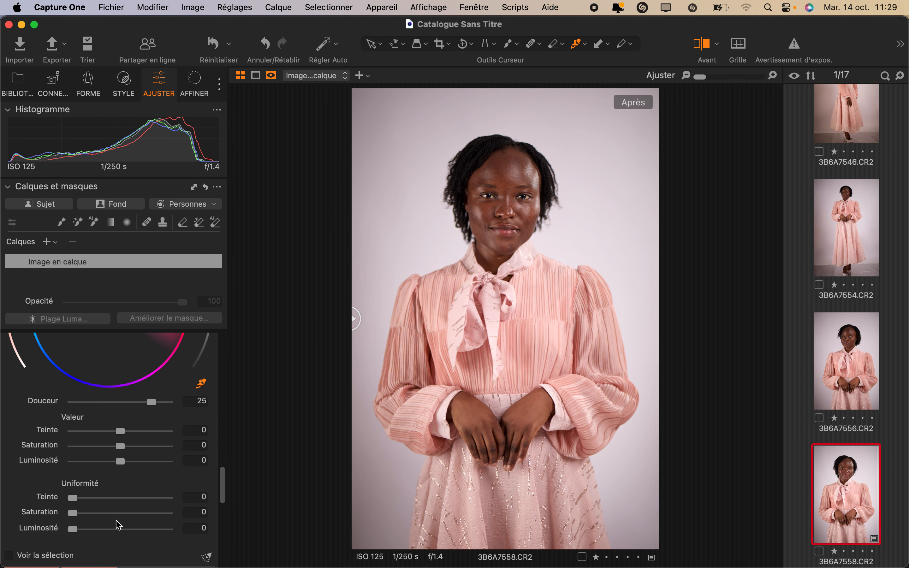
pyautogui.moveTo(121, 456); pyautogui.dragTo(139, 446)
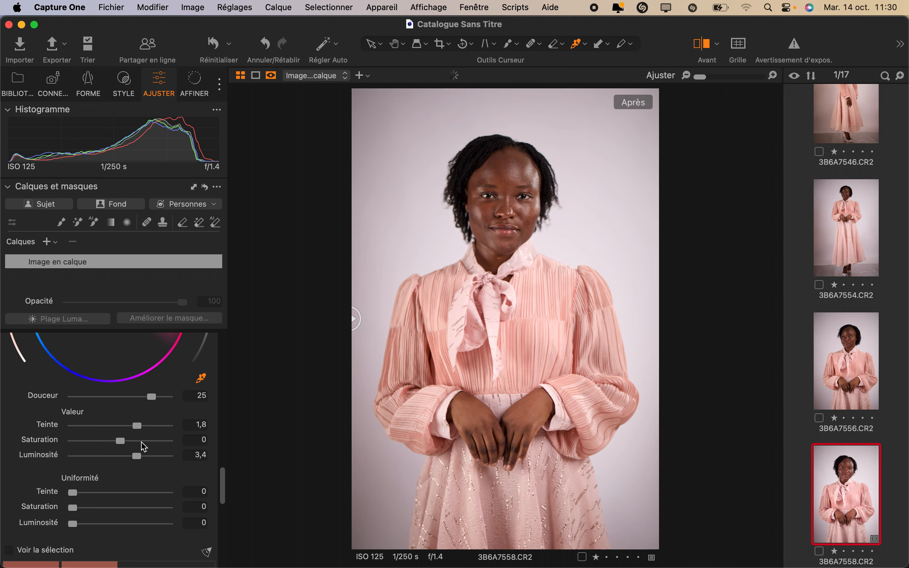
# Step: Narrow the sampled skin tone's colour range on the Ton de peau wheel by pulling its outer saturation limit inward
pyautogui.scroll(5, 138, 446)
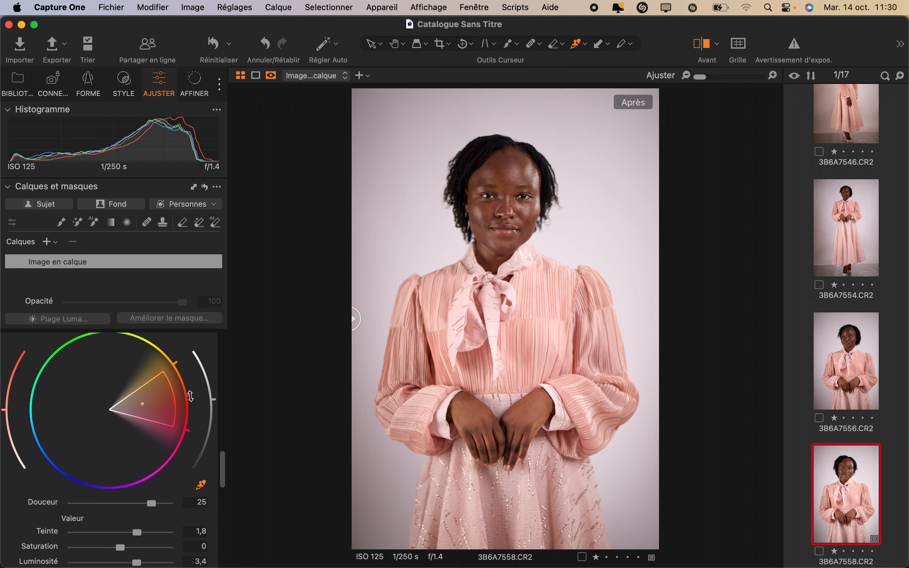
pyautogui.moveTo(184, 394); pyautogui.dragTo(162, 418)
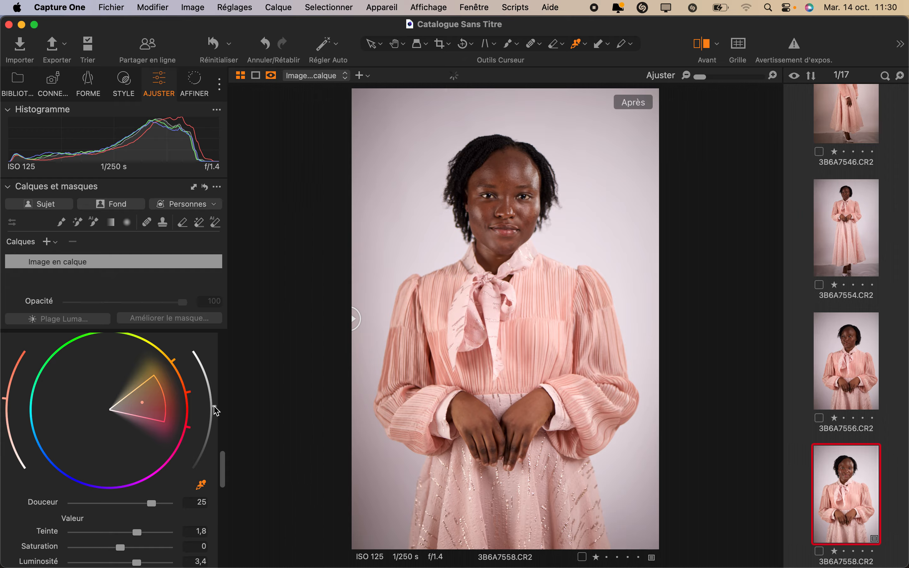
# Step: Sample the skin colour from the forehead in the Avancé mode of Editeur de Couleurs
pyautogui.scroll(4, 108, 398)
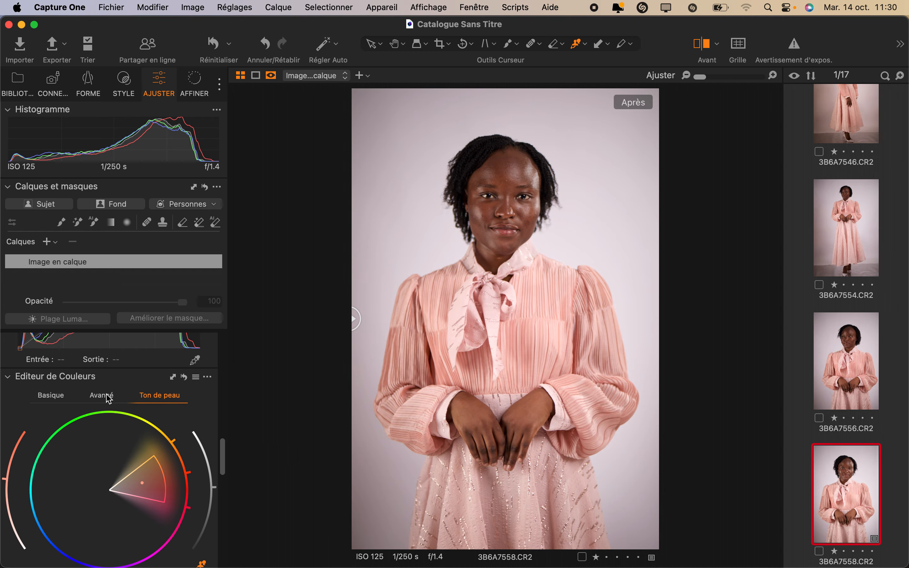
pyautogui.click(103, 395)
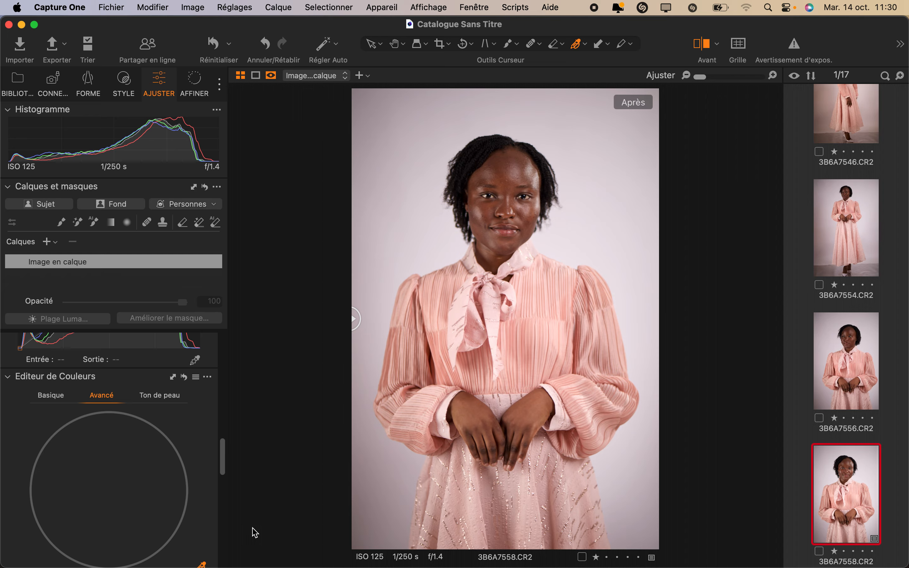
pyautogui.scroll(-4, 190, 471)
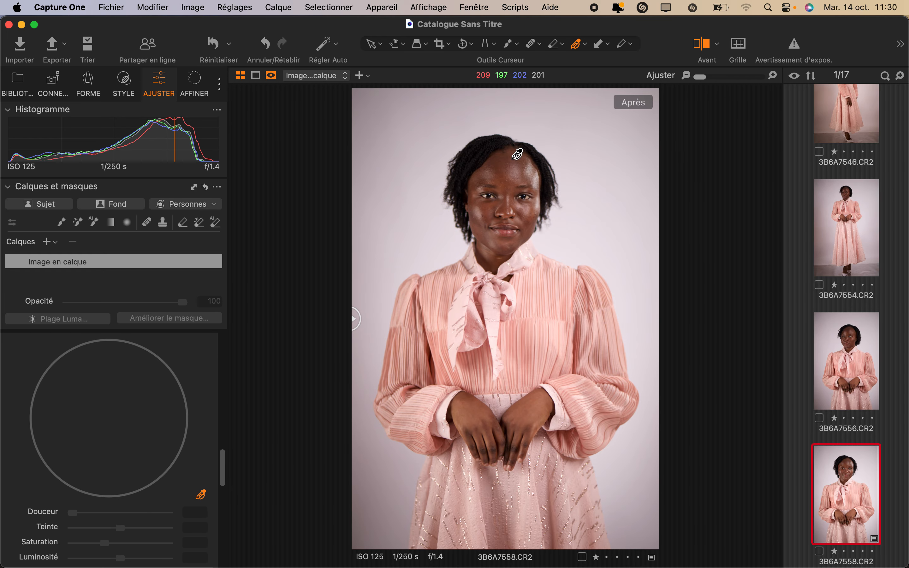
pyautogui.click(514, 156)
# Step: Set the sampled colour's Teinte to -0,7 and Douceur to 25,9, and shift its hue range slightly toward orange
pyautogui.scroll(-2, 150, 477)
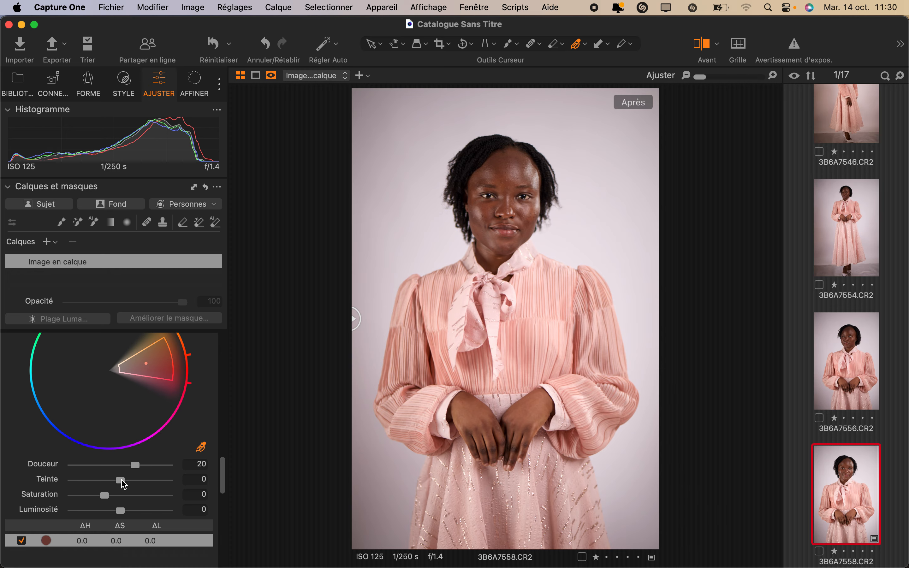
pyautogui.moveTo(121, 480); pyautogui.dragTo(154, 465)
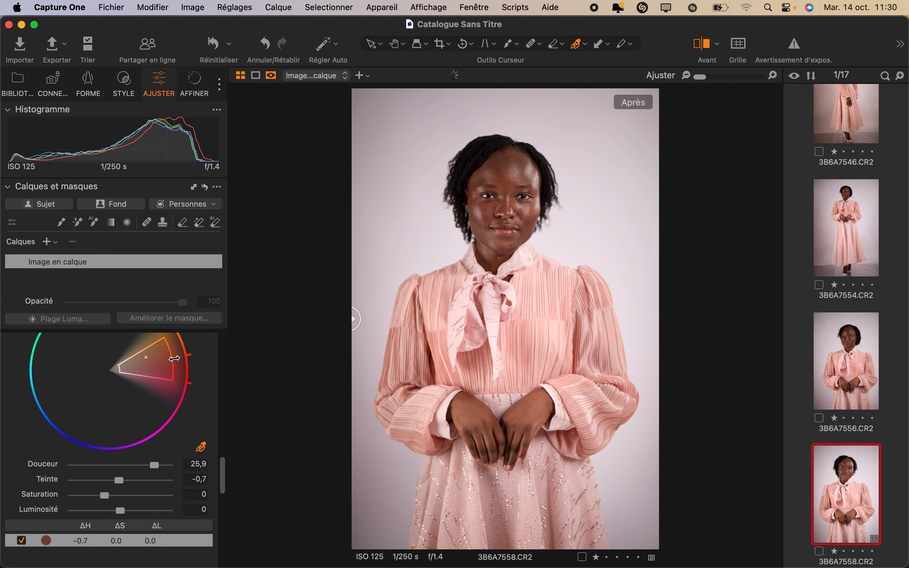
pyautogui.moveTo(189, 353); pyautogui.dragTo(189, 345)
# Step: Collapse Editeur de Couleurs and shift the Dominante tint in Balance des Couleurs slightly toward yellow-orange, comparing with the unedited portrait
pyautogui.scroll(10, 195, 412)
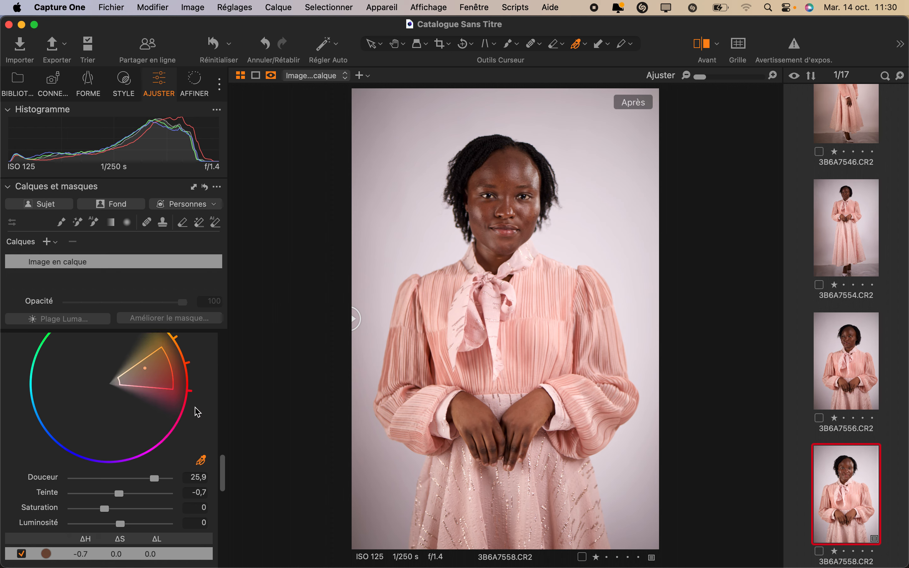
pyautogui.click(10, 475)
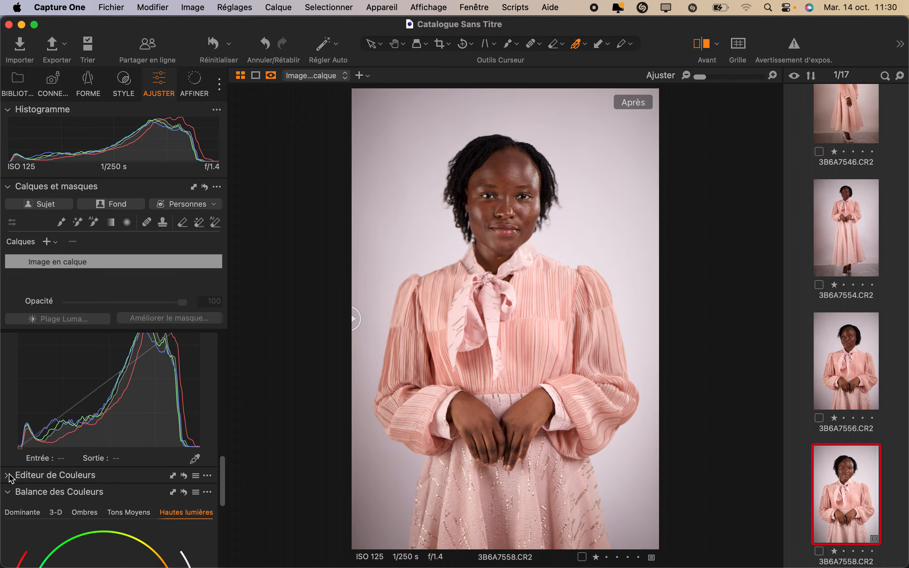
pyautogui.scroll(-3, 53, 517)
pyautogui.click(22, 447)
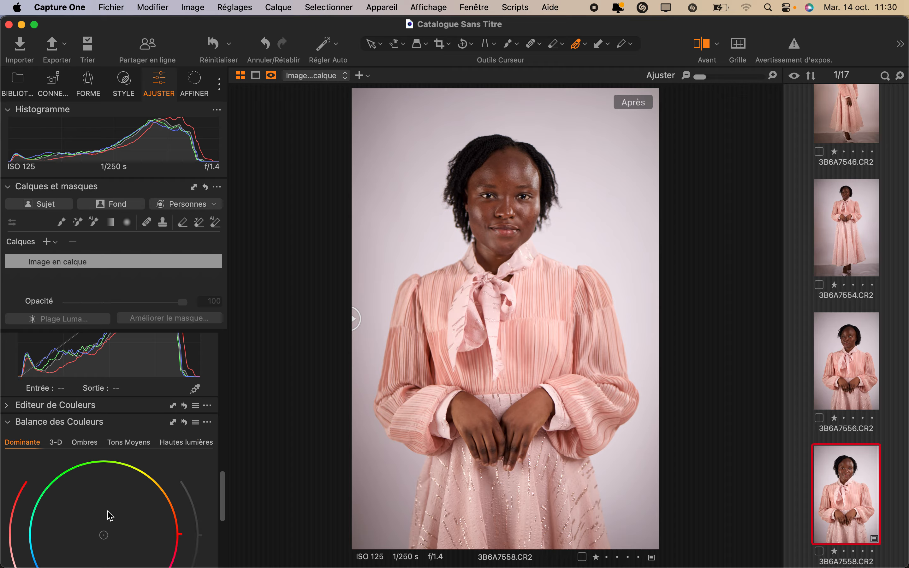
pyautogui.scroll(-2, 105, 516)
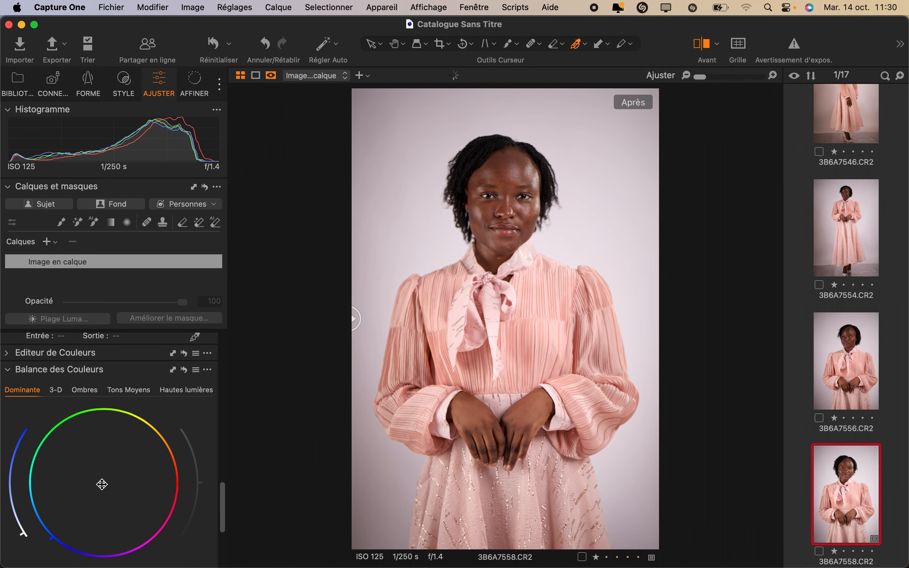
pyautogui.moveTo(102, 485); pyautogui.dragTo(105, 482)
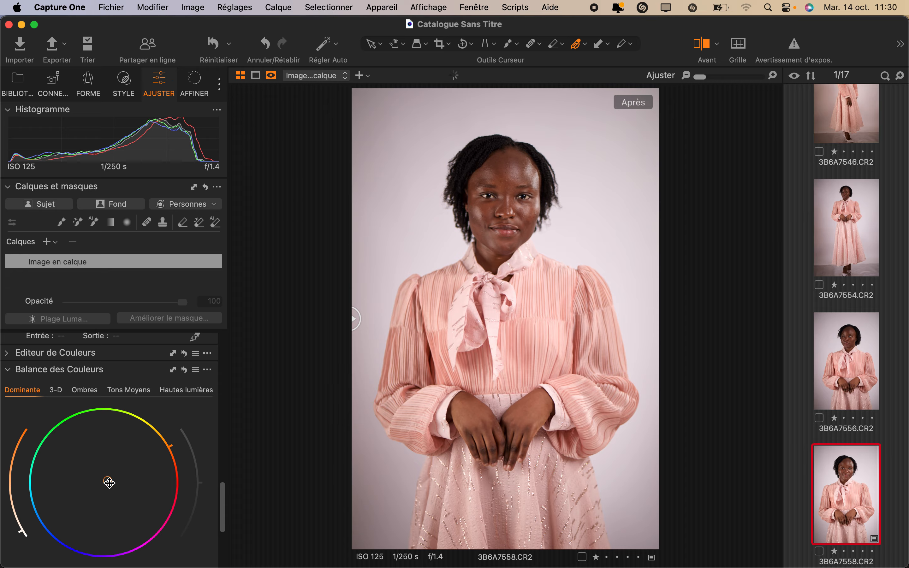
pyautogui.moveTo(108, 481)
pyautogui.mouseDown()
pyautogui.moveTo(146, 455)
pyautogui.moveTo(109, 477)
pyautogui.mouseUp()
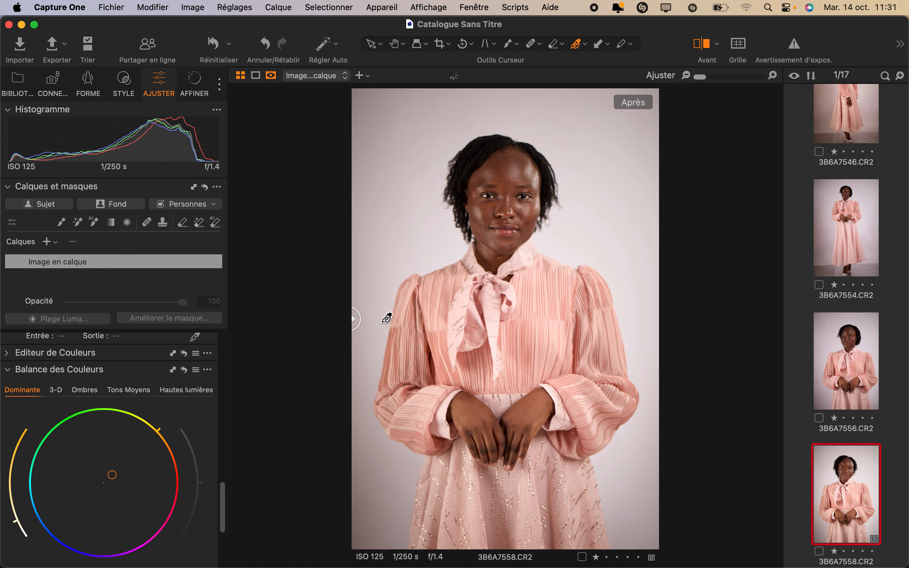
pyautogui.moveTo(355, 316); pyautogui.dragTo(91, 359)
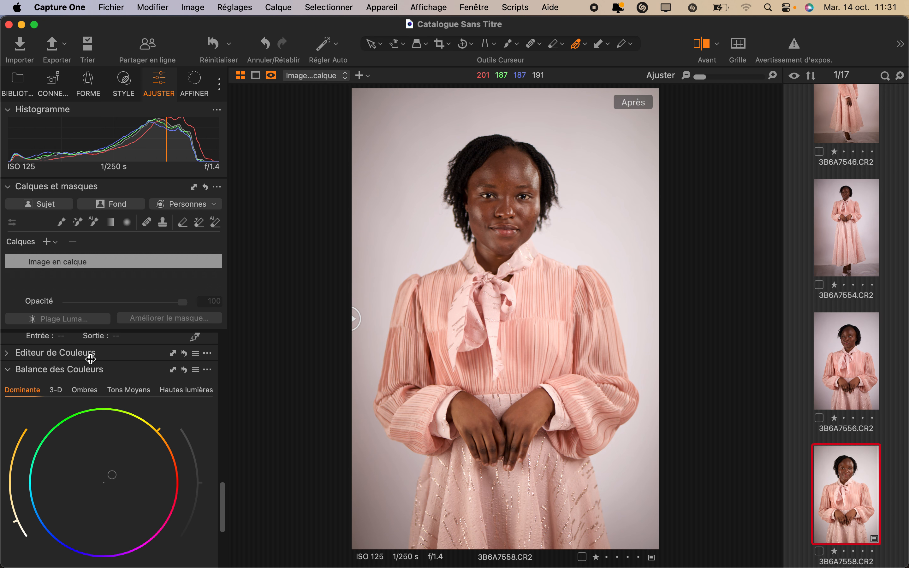
# Step: In Balance des Couleurs, tint the Ombres slightly toward blue and the Tons Moyens toward orange
pyautogui.click(85, 390)
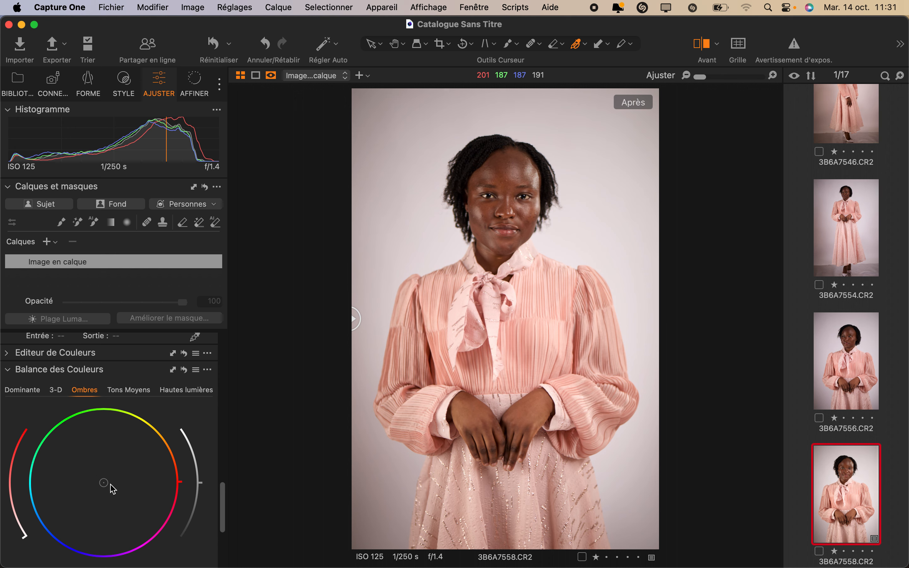
pyautogui.moveTo(103, 483)
pyautogui.mouseDown()
pyautogui.moveTo(96, 488)
pyautogui.moveTo(83, 475)
pyautogui.moveTo(77, 454)
pyautogui.moveTo(113, 517)
pyautogui.moveTo(152, 492)
pyautogui.moveTo(70, 523)
pyautogui.moveTo(55, 495)
pyautogui.moveTo(100, 486)
pyautogui.mouseUp()
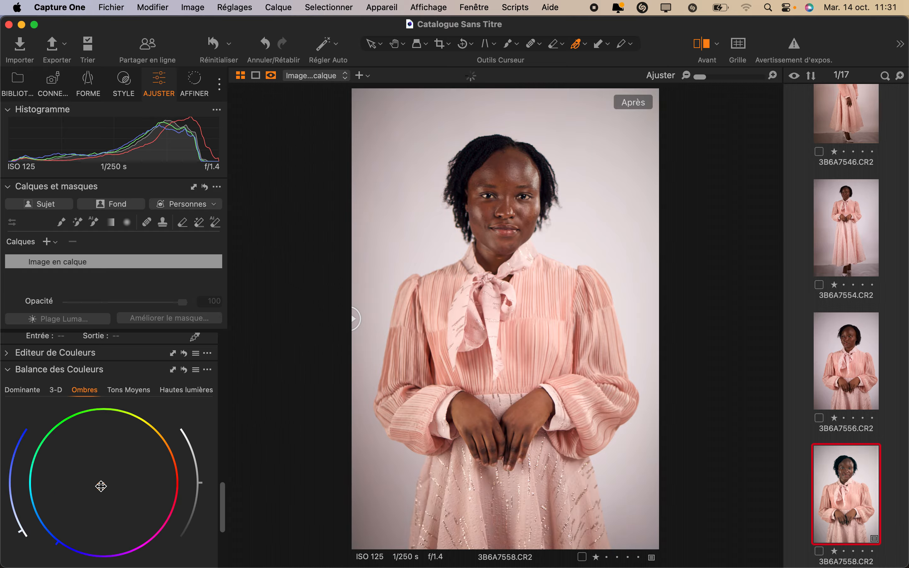
pyautogui.click(129, 390)
pyautogui.moveTo(100, 483)
pyautogui.mouseDown()
pyautogui.moveTo(114, 490)
pyautogui.moveTo(86, 494)
pyautogui.moveTo(78, 474)
pyautogui.moveTo(102, 447)
pyautogui.moveTo(89, 478)
pyautogui.moveTo(97, 489)
pyautogui.moveTo(112, 488)
pyautogui.moveTo(134, 465)
pyautogui.moveTo(136, 478)
pyautogui.moveTo(136, 459)
pyautogui.moveTo(136, 478)
pyautogui.moveTo(111, 496)
pyautogui.moveTo(85, 490)
pyautogui.moveTo(93, 461)
pyautogui.moveTo(101, 481)
pyautogui.moveTo(111, 477)
pyautogui.mouseUp()
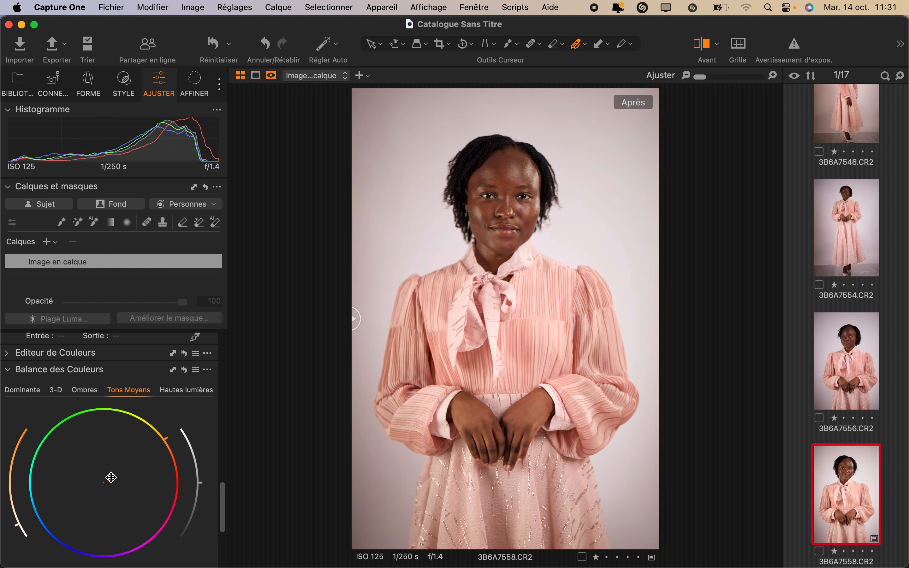
# Step: Tint the Hautes lumières in Balance des Couleurs toward cyan-green
pyautogui.click(177, 393)
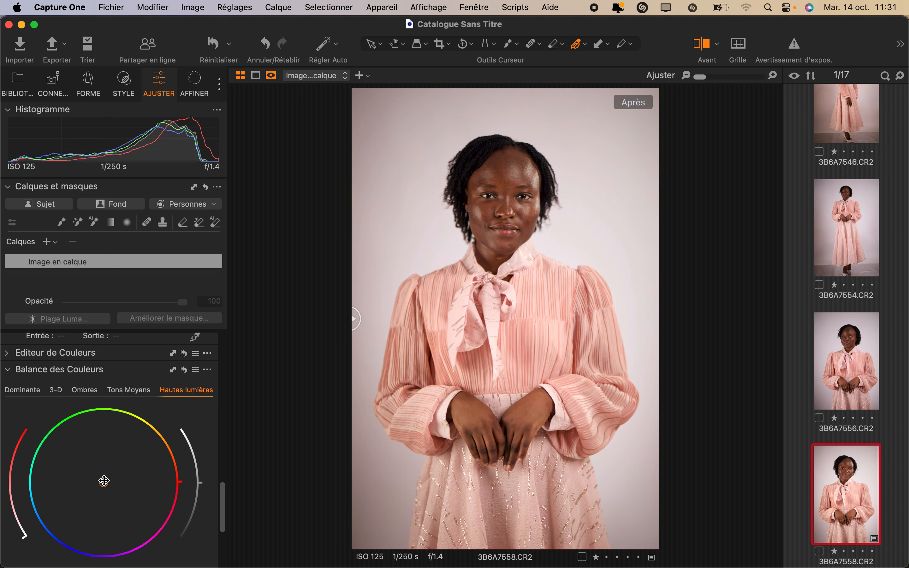
pyautogui.moveTo(104, 482)
pyautogui.mouseDown()
pyautogui.moveTo(67, 433)
pyautogui.moveTo(110, 432)
pyautogui.moveTo(120, 489)
pyautogui.moveTo(100, 501)
pyautogui.moveTo(46, 460)
pyautogui.moveTo(51, 437)
pyautogui.moveTo(90, 477)
pyautogui.mouseUp()
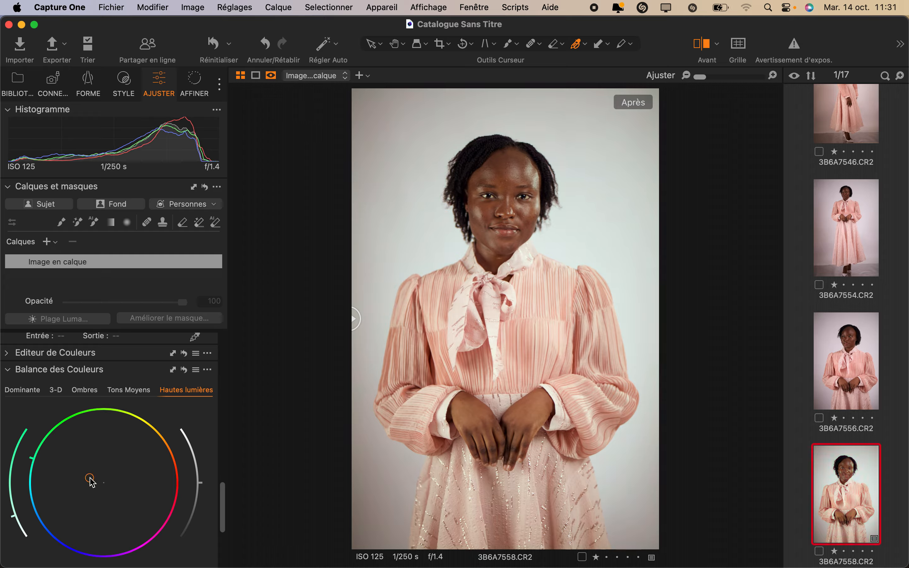
# Step: Compare the colour-graded portrait with its unedited version and examine the face up close
pyautogui.moveTo(353, 319); pyautogui.dragTo(107, 361)
pyautogui.moveTo(353, 316); pyautogui.dragTo(272, 341)
pyautogui.scroll(-5, 95, 416)
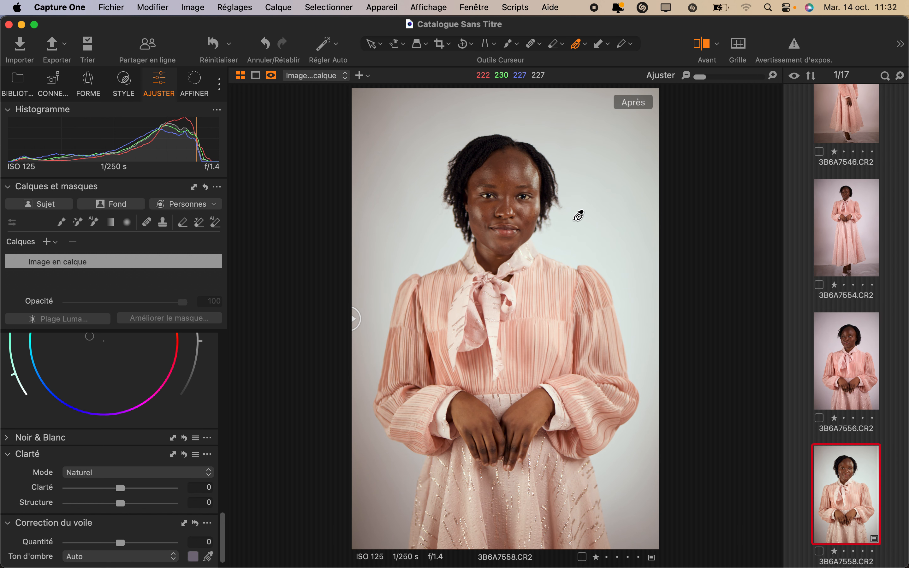
pyautogui.doubleClick(578, 213)
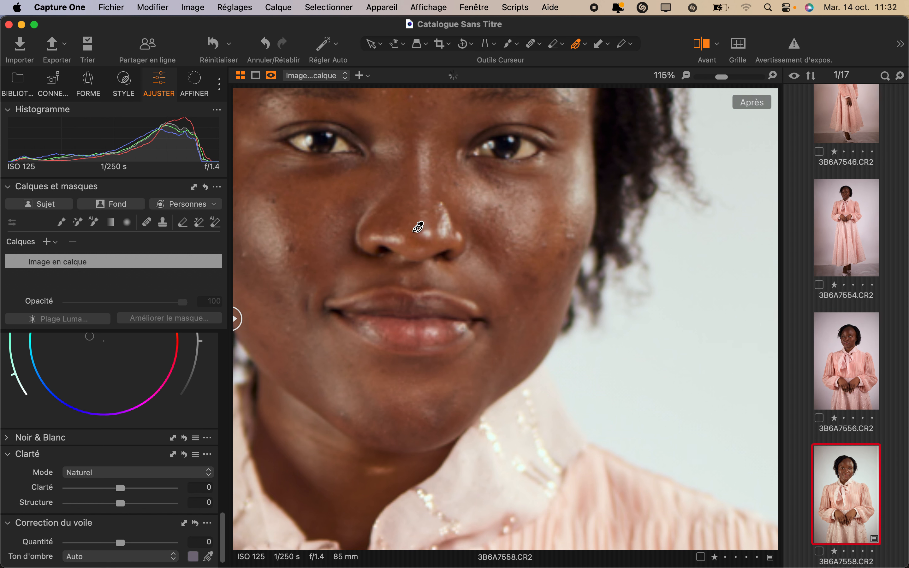
pyautogui.doubleClick(418, 227)
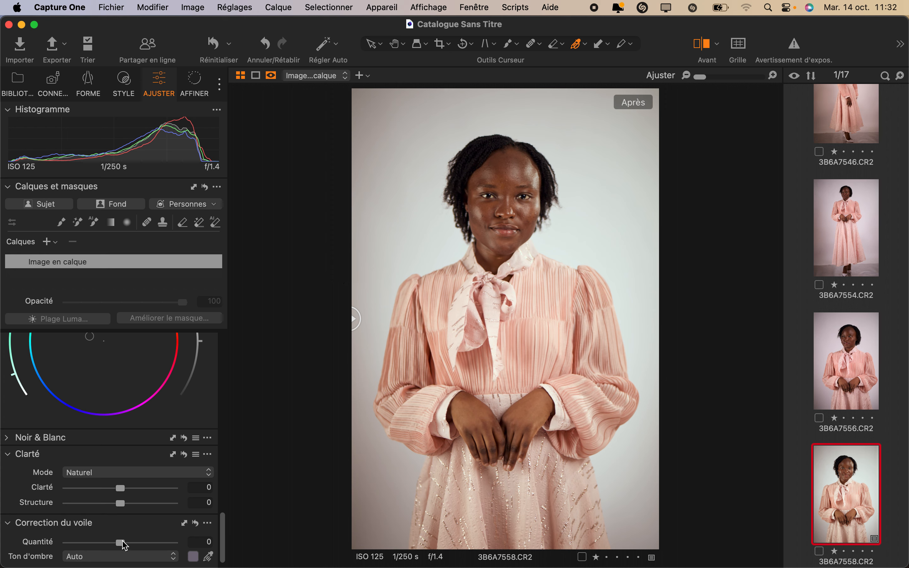
# Step: Set the Quantité of Correction du voile to 3 and compare the portrait with its unedited version
pyautogui.moveTo(124, 544)
pyautogui.mouseDown()
pyautogui.moveTo(141, 544)
pyautogui.moveTo(81, 548)
pyautogui.moveTo(127, 549)
pyautogui.mouseUp()
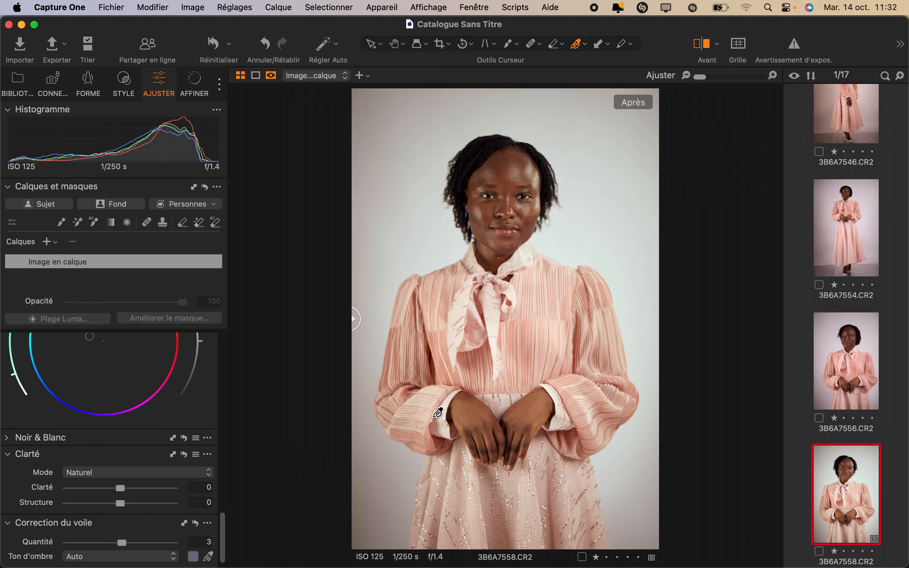
pyautogui.moveTo(353, 317); pyautogui.dragTo(641, 316)
pyautogui.moveTo(572, 294); pyautogui.dragTo(351, 318)
# Step: Raise the portrait's Exposition to 0,14
pyautogui.scroll(20, 23, 465)
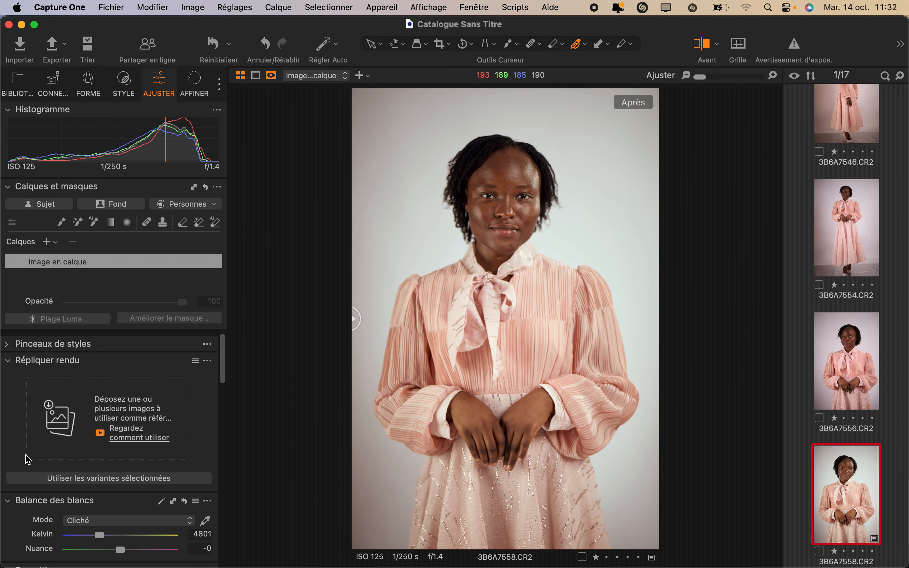
pyautogui.scroll(-5, 120, 432)
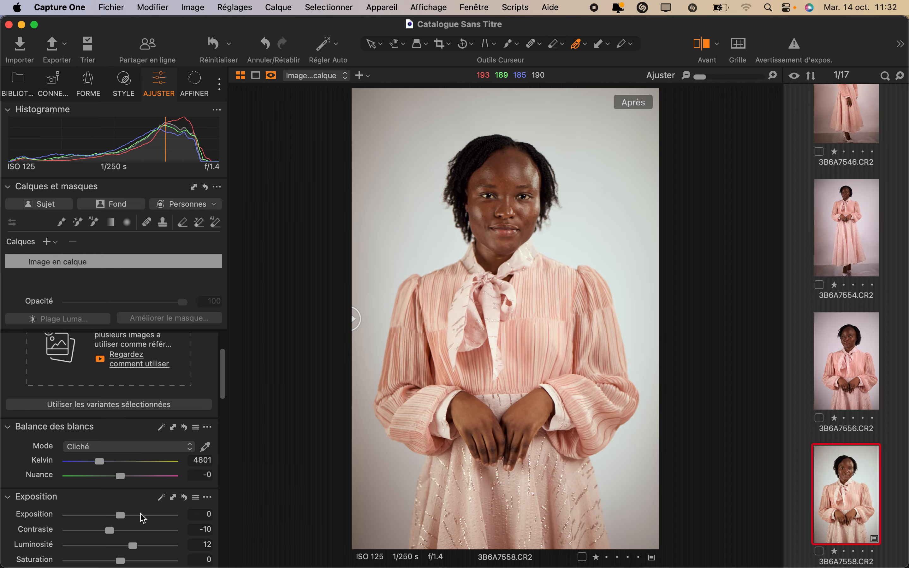
pyautogui.moveTo(124, 516); pyautogui.dragTo(126, 515)
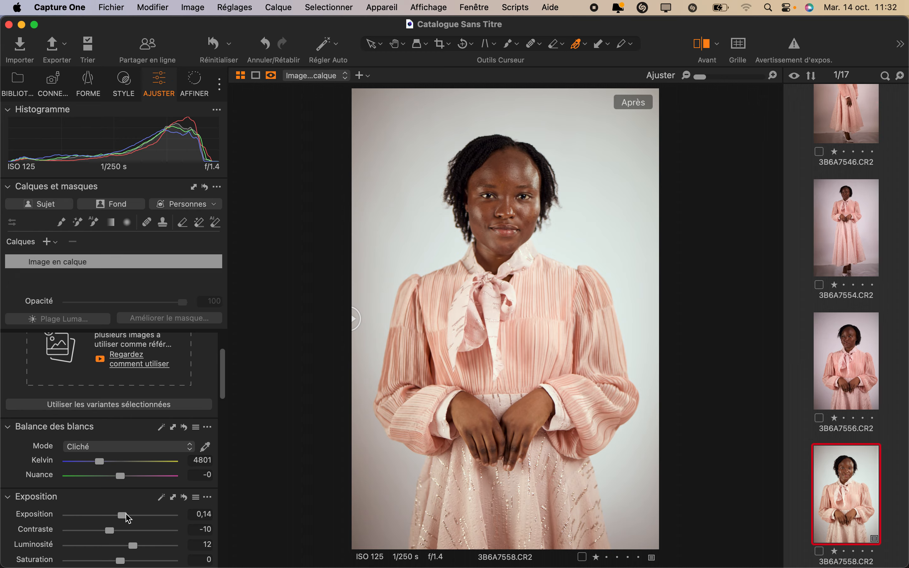
# Step: Compare the brightened portrait side by side with its unedited version across the whole frame
pyautogui.moveTo(357, 314); pyautogui.dragTo(515, 313)
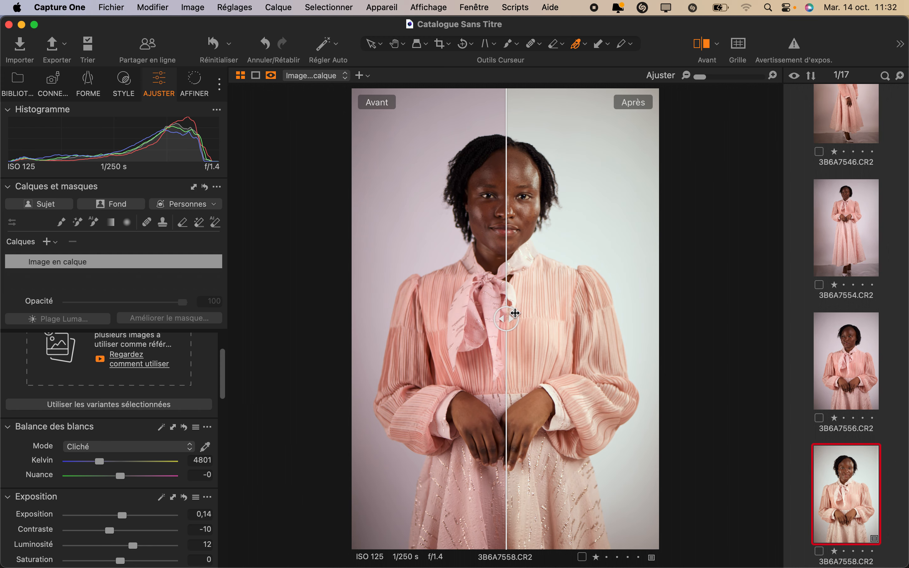
pyautogui.moveTo(515, 313); pyautogui.dragTo(796, 274)
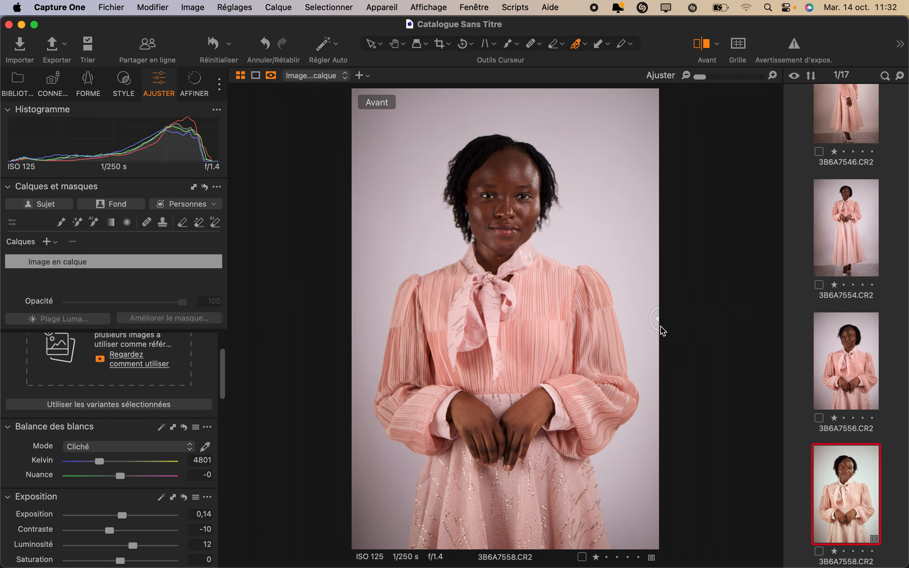
pyautogui.moveTo(653, 318); pyautogui.dragTo(254, 361)
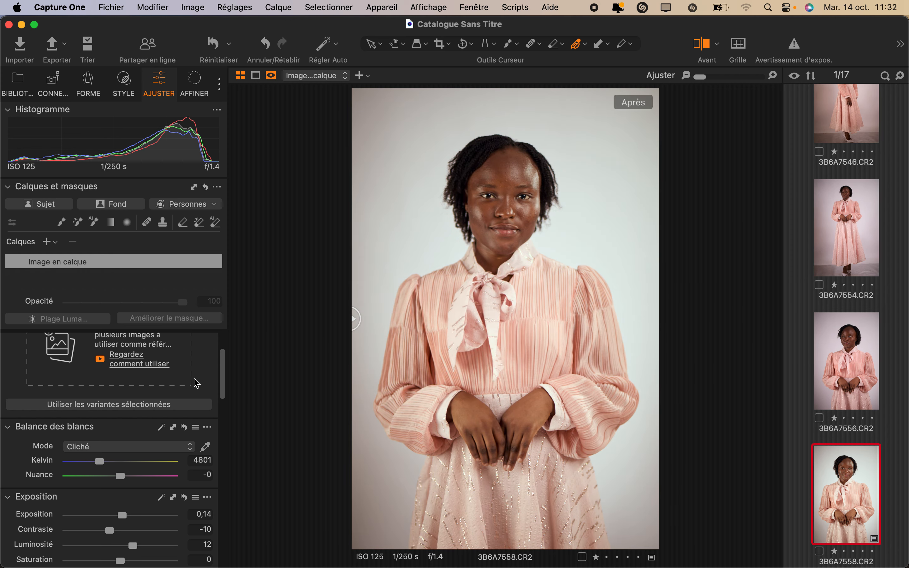
# Step: Select all 17 images and start Copier et Appliquer les Réglages from the edited portrait 3B6A7558
pyautogui.press('Right')
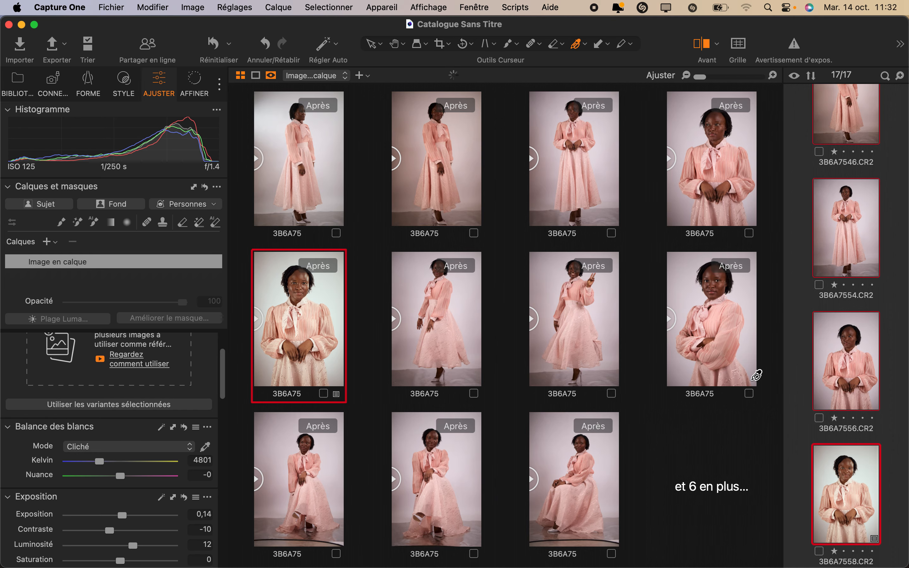
pyautogui.click(199, 8)
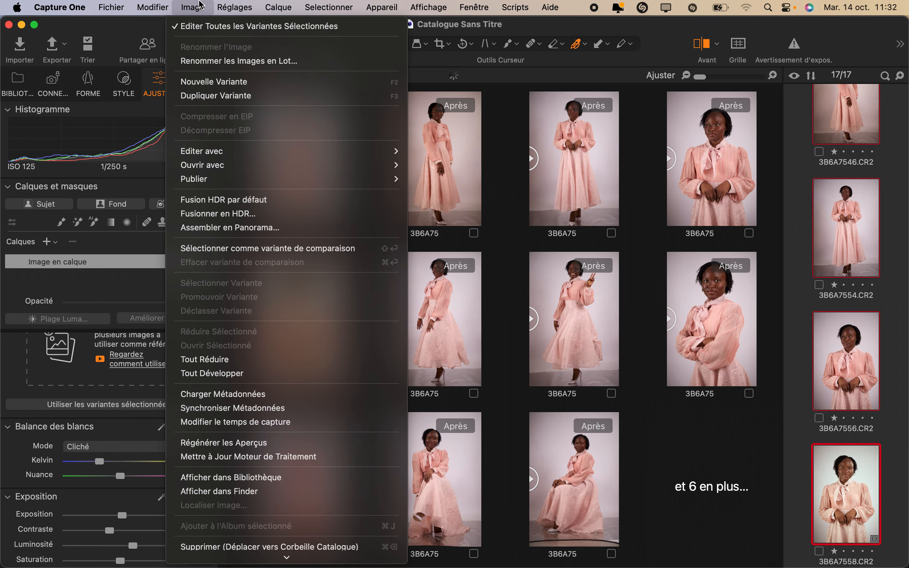
pyautogui.moveTo(235, 8)
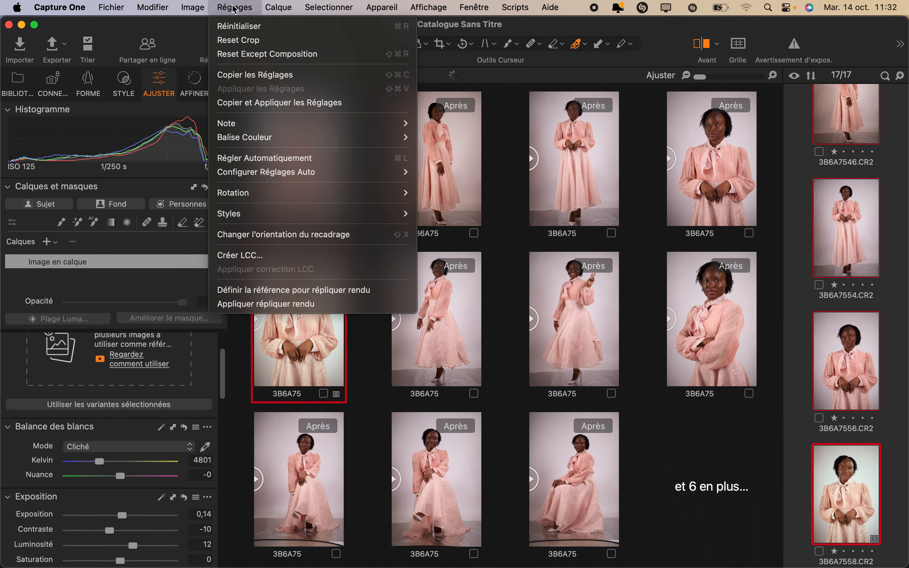
pyautogui.click(271, 103)
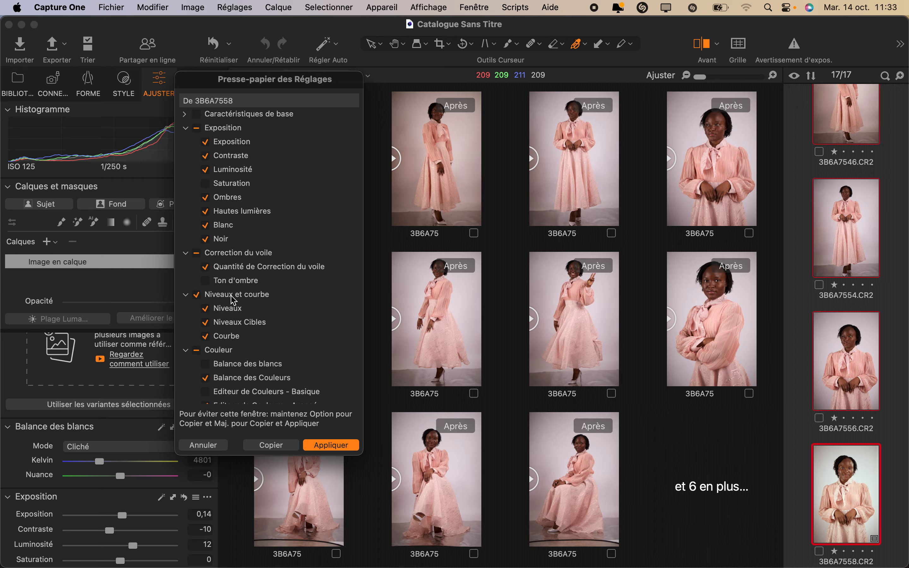
# Step: Include every Exposition, Correction du voile, Niveaux et courbe and Couleur adjustment in the copy, and apply them to the selected images
pyautogui.click(226, 282)
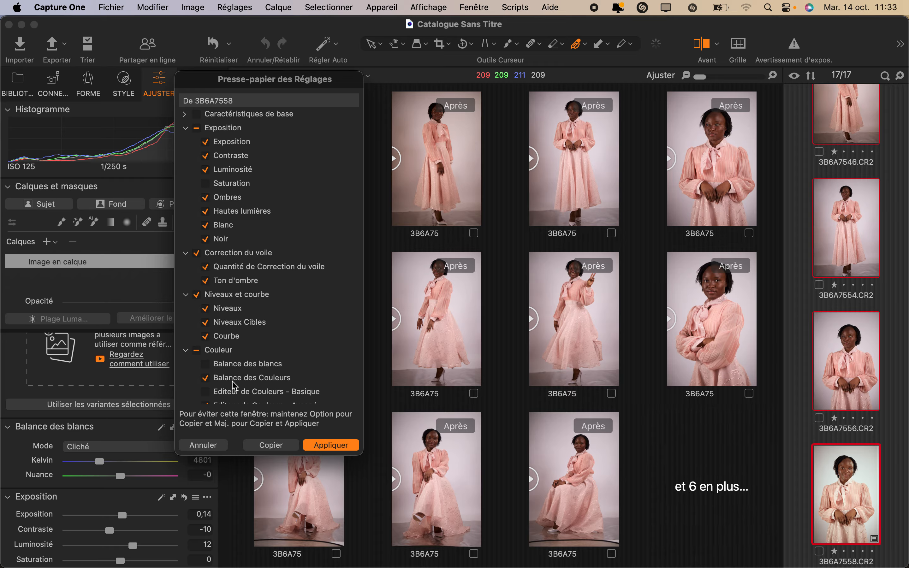
pyautogui.click(231, 365)
pyautogui.scroll(-5, 230, 338)
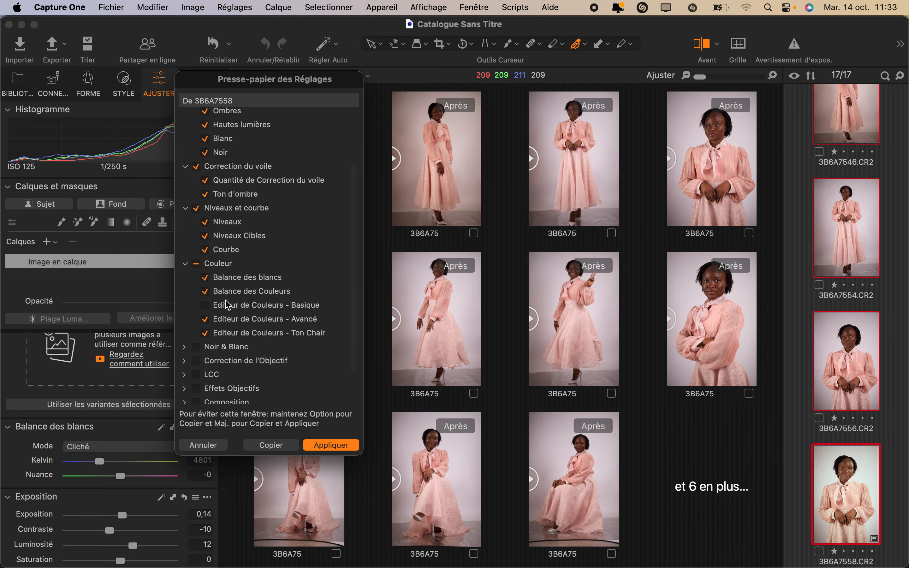
pyautogui.scroll(3, 228, 306)
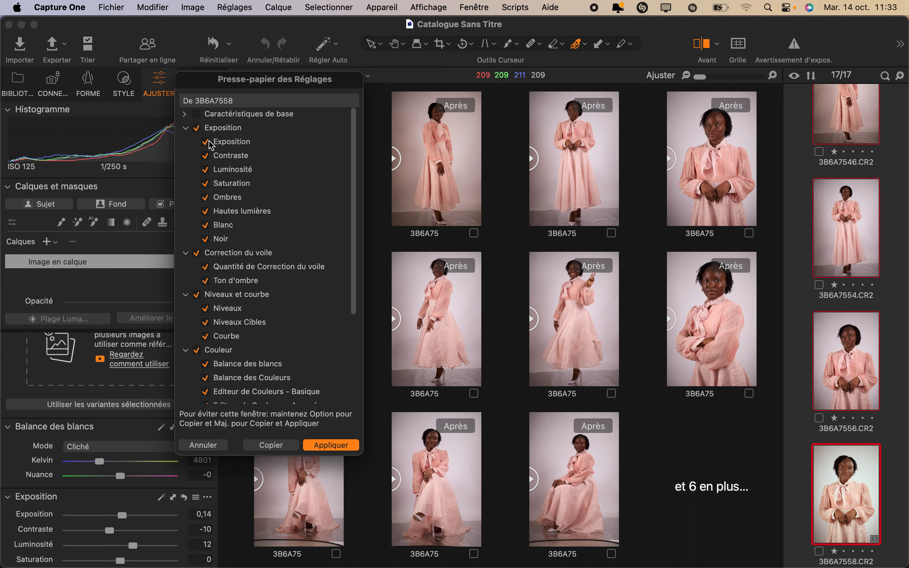
pyautogui.scroll(-5, 244, 323)
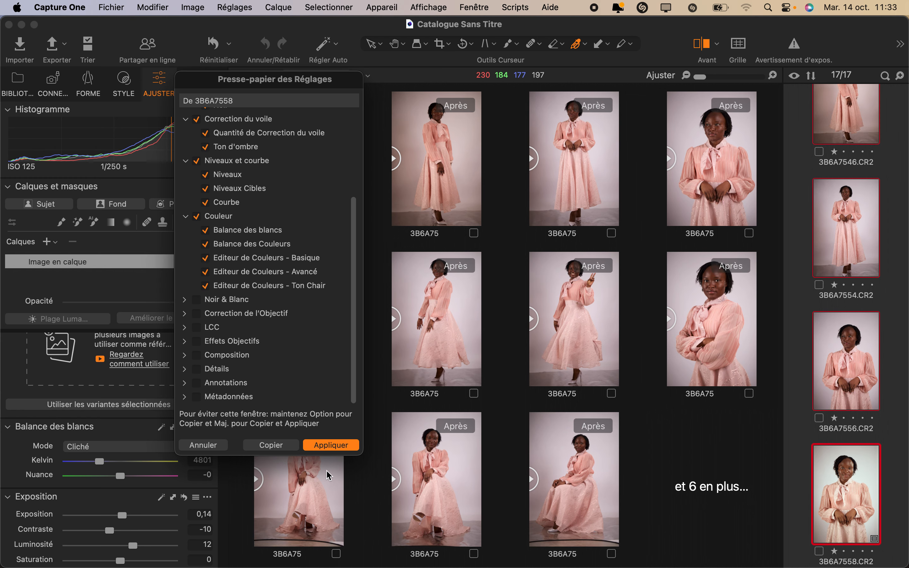
pyautogui.click(322, 445)
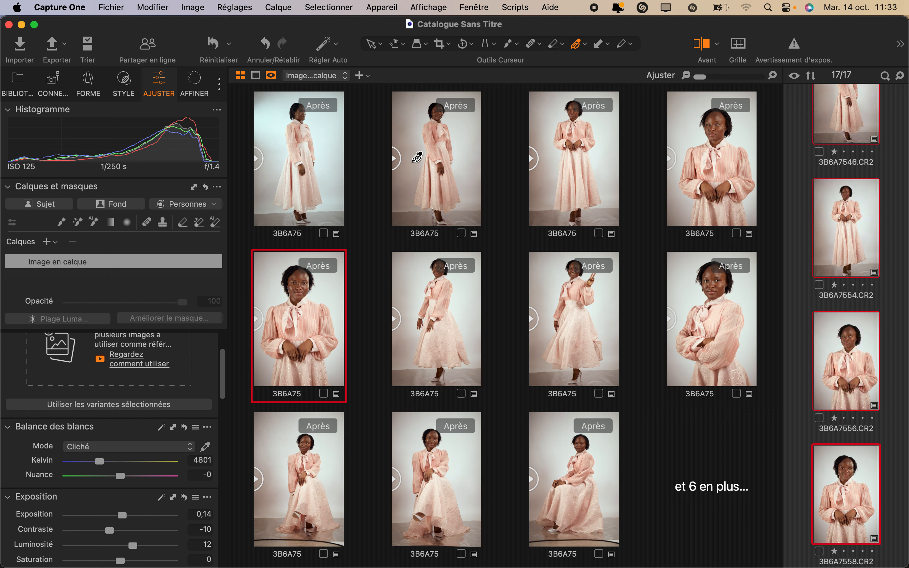
# Step: Compare the series before and after, clear the multiple selection, and display only image 3B6A7541
pyautogui.click(468, 161)
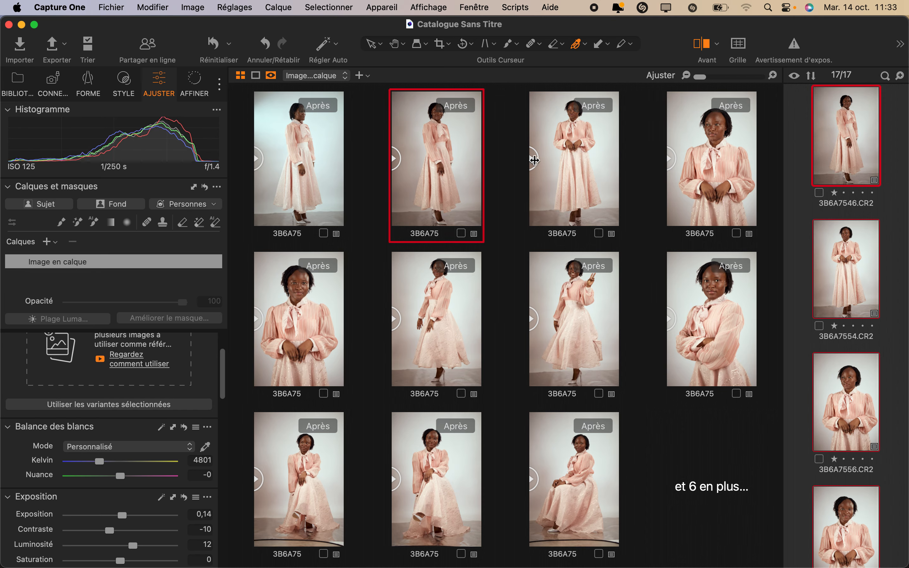
pyautogui.moveTo(534, 160); pyautogui.dragTo(387, 168)
pyautogui.click(844, 215)
pyautogui.scroll(4, 843, 215)
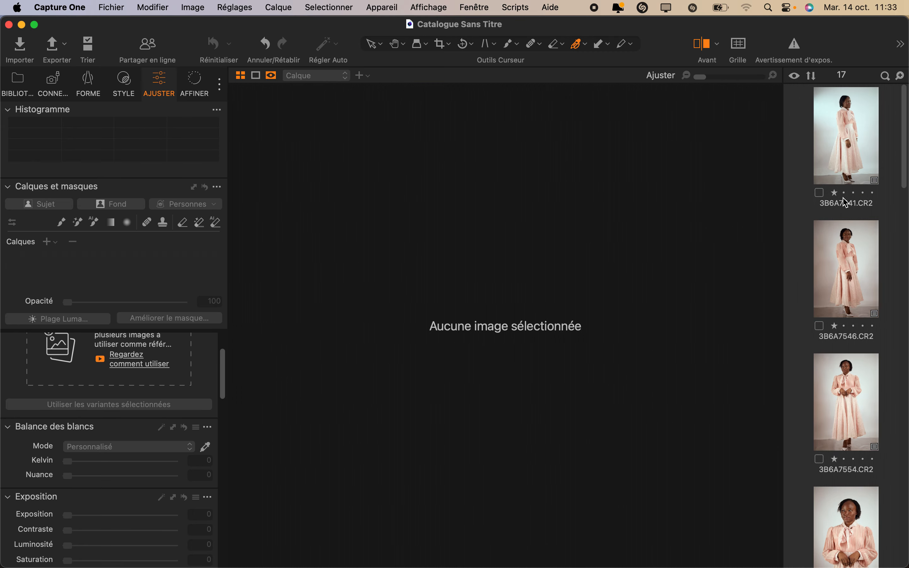
pyautogui.click(844, 164)
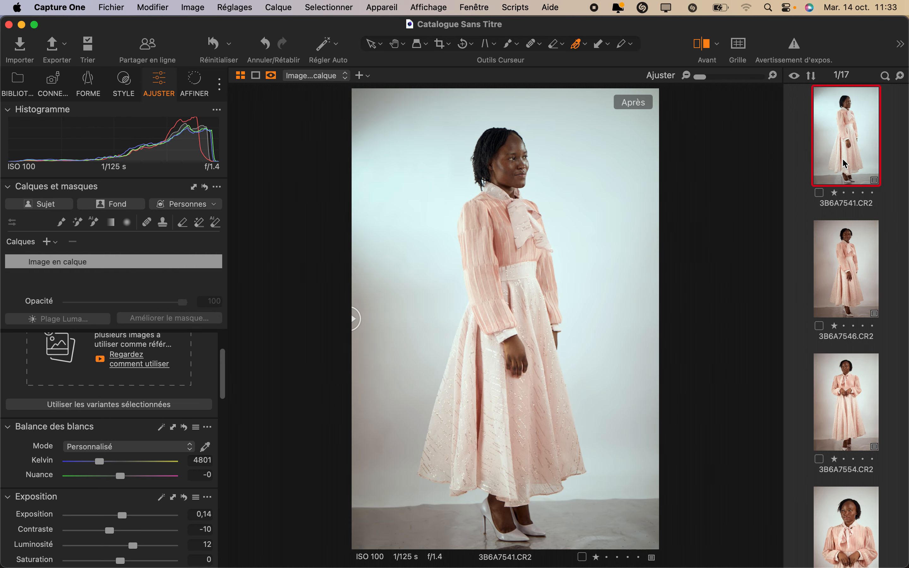
# Step: Check the applied adjustments on images 3B6A7558, 3B6A7559, 3B6A7571, 3B6A7585 and 3B6A7595 one by one
pyautogui.scroll(-10, 844, 165)
pyautogui.click(840, 285)
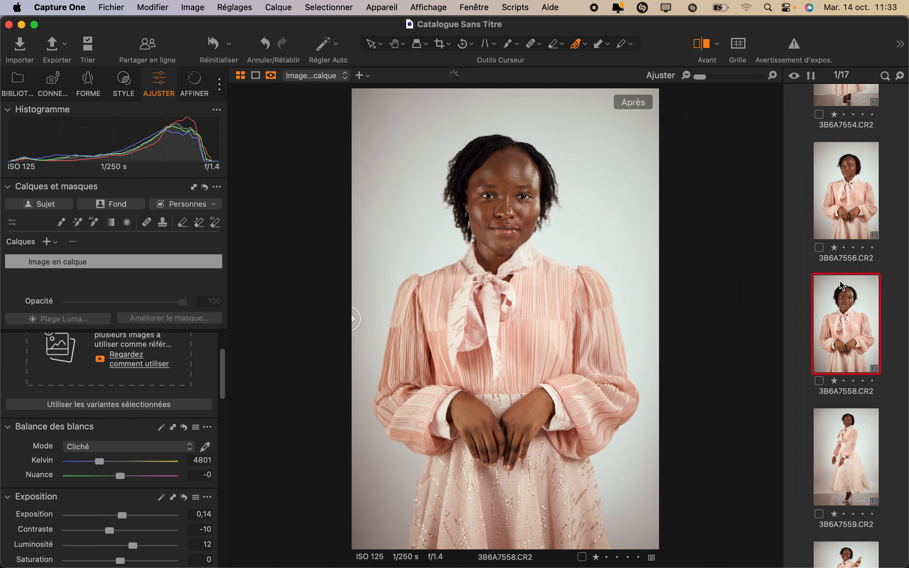
pyautogui.scroll(-4, 840, 285)
pyautogui.click(841, 296)
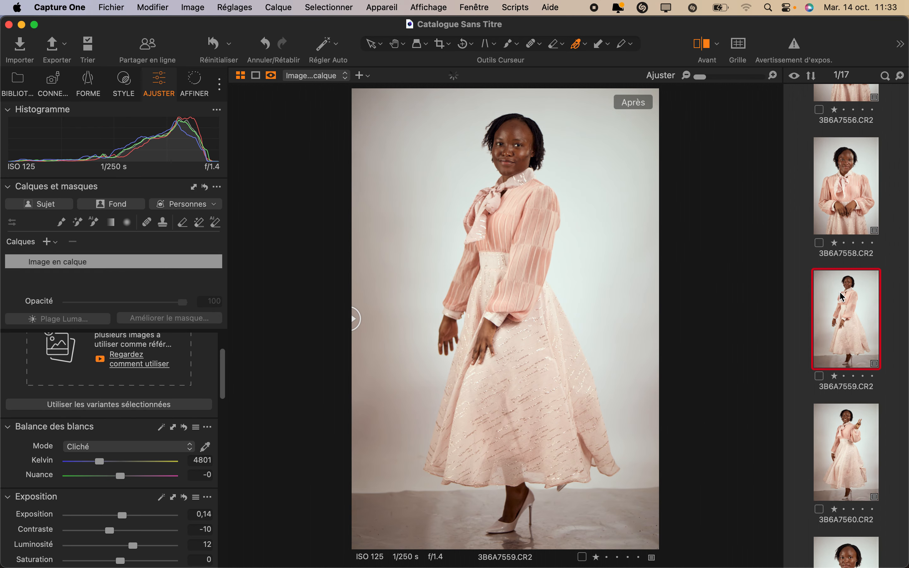
pyautogui.scroll(-5, 841, 297)
pyautogui.click(837, 331)
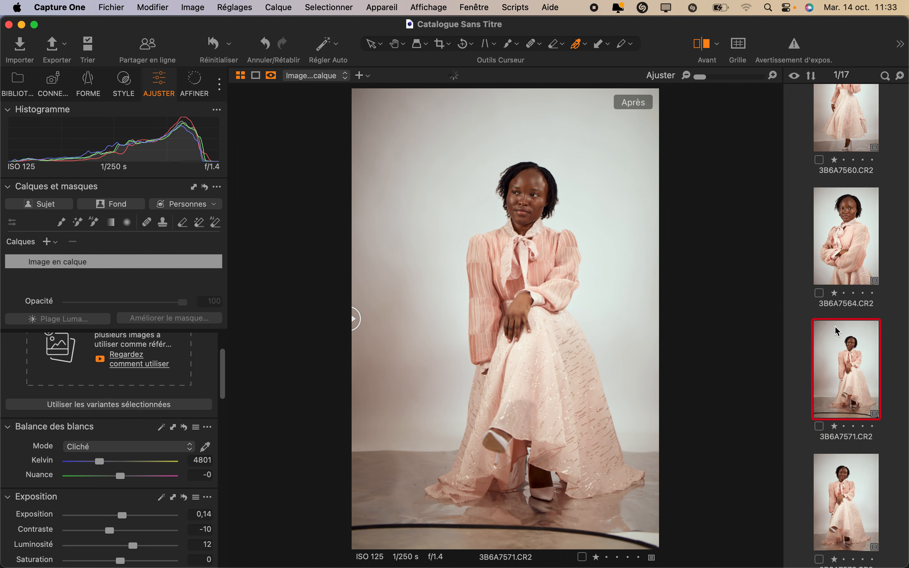
pyautogui.scroll(-6, 837, 331)
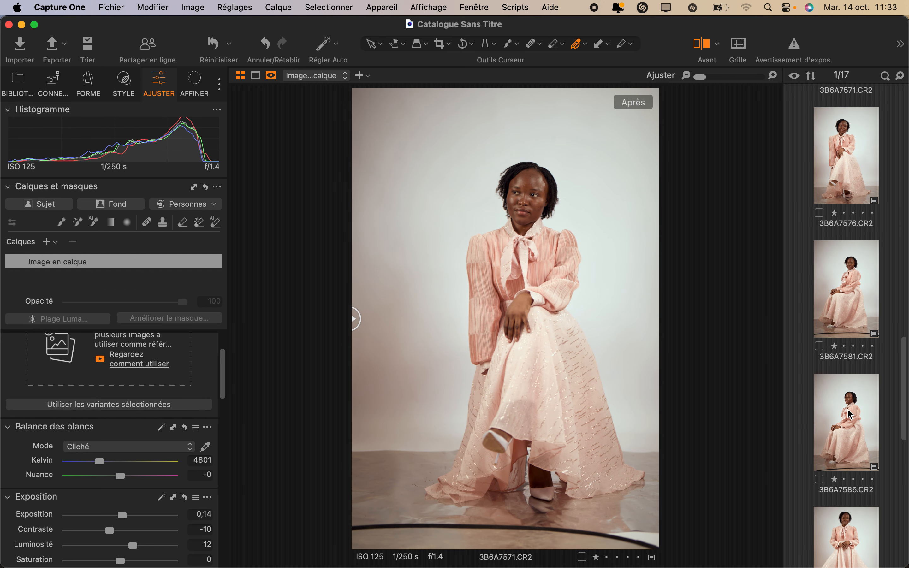
pyautogui.click(850, 414)
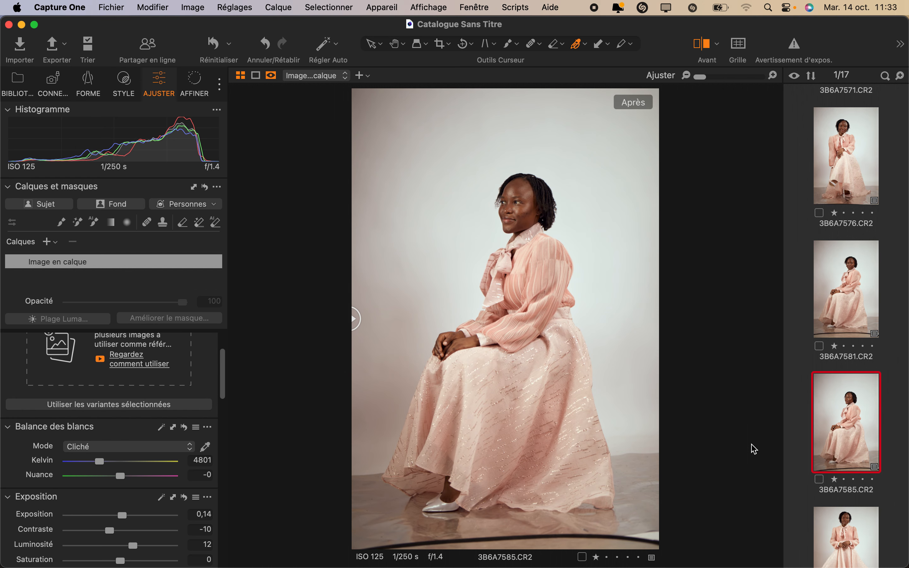
pyautogui.scroll(-3, 849, 495)
pyautogui.click(848, 365)
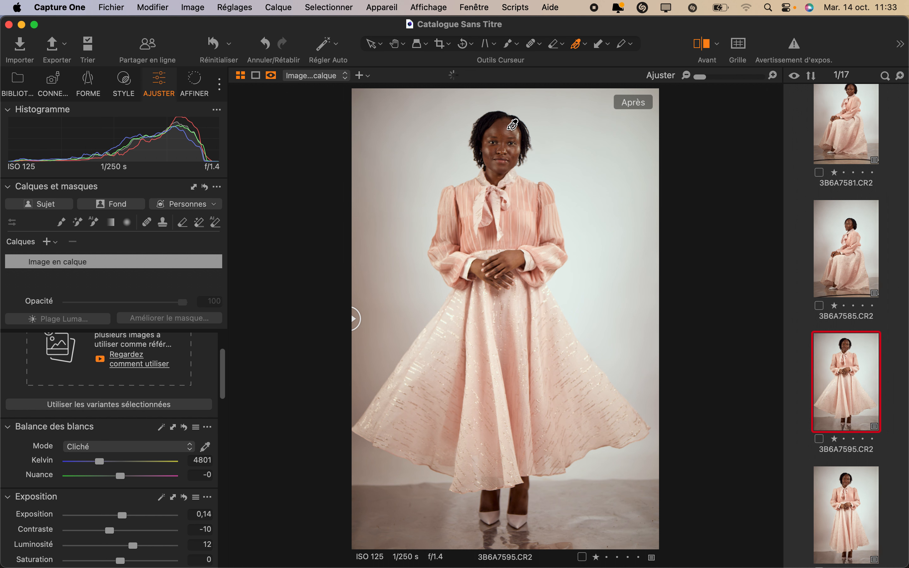
# Step: Examine the face in 3B6A7595 up close, view 3B6A7597, and inspect the face and backdrop in 3B6A7585
pyautogui.scroll(8, 508, 130)
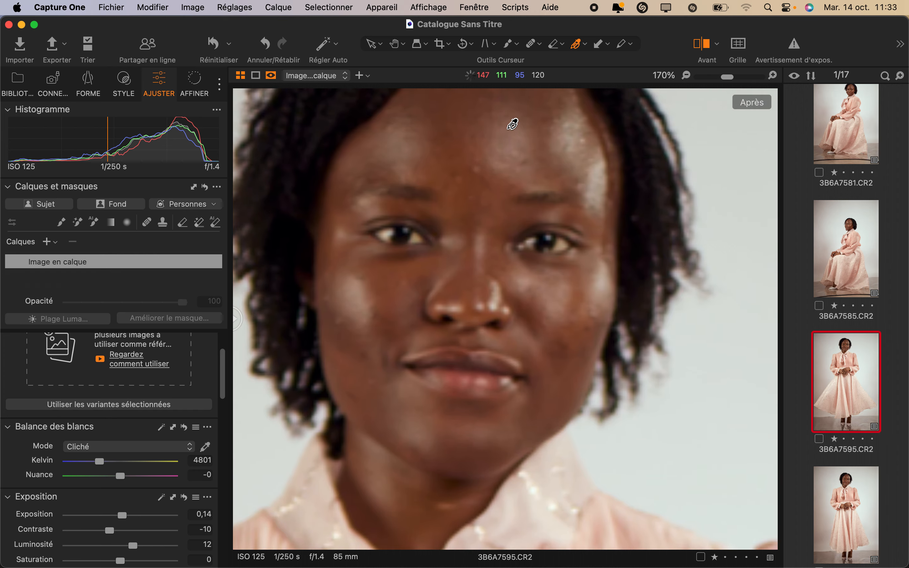
pyautogui.scroll(-6, 512, 124)
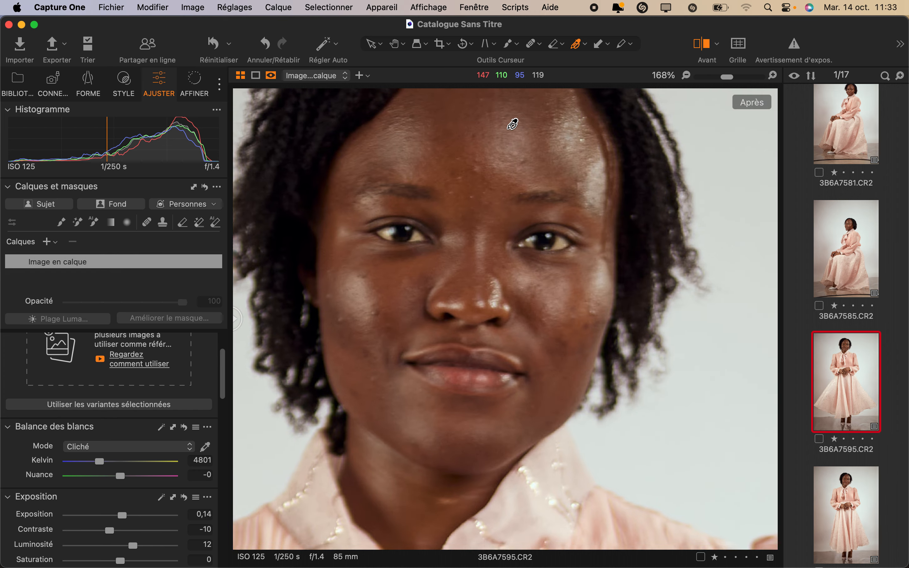
pyautogui.click(836, 499)
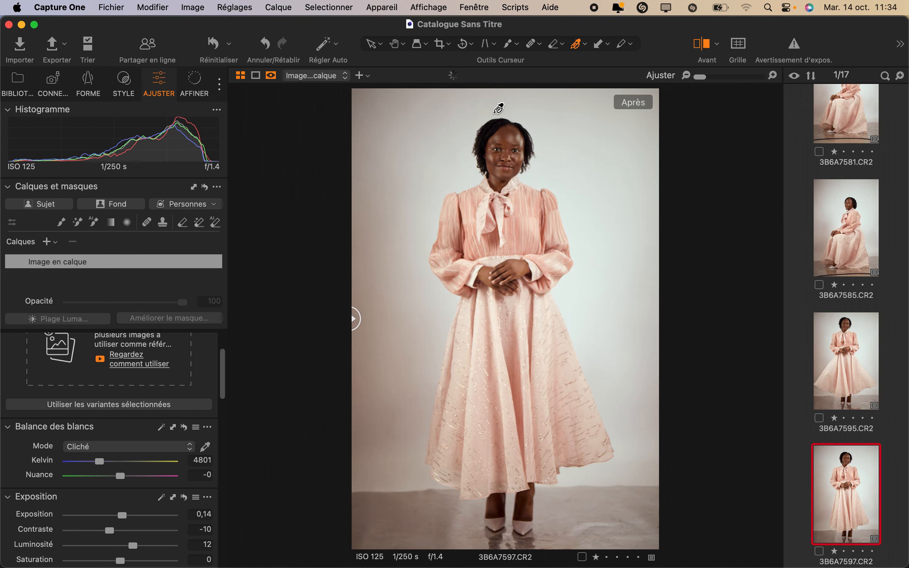
pyautogui.scroll(5, 851, 375)
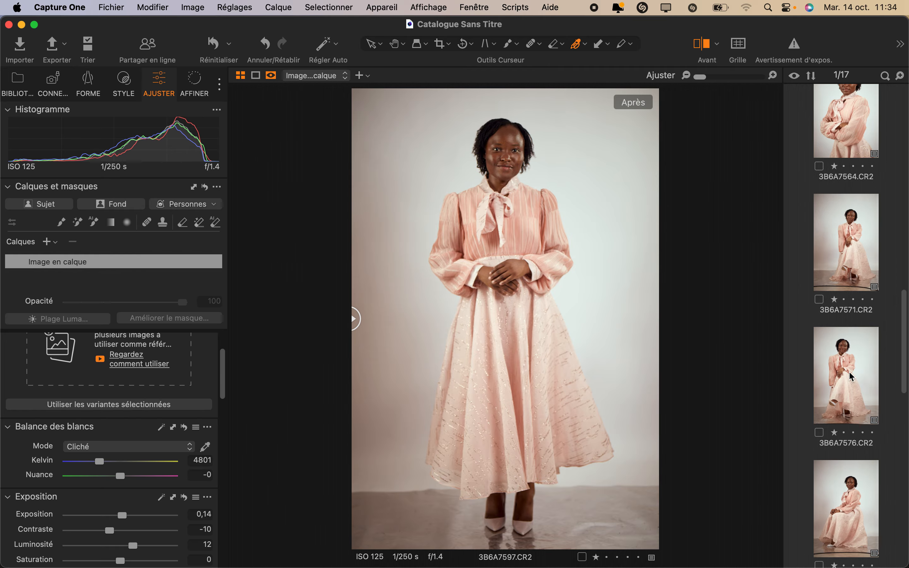
pyautogui.scroll(-2, 851, 375)
pyautogui.click(852, 508)
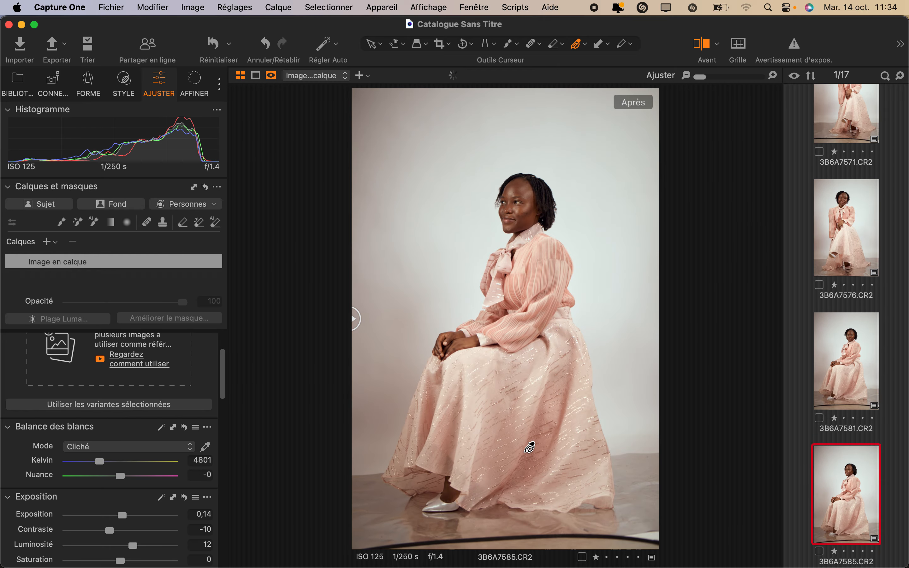
pyautogui.scroll(5, 484, 187)
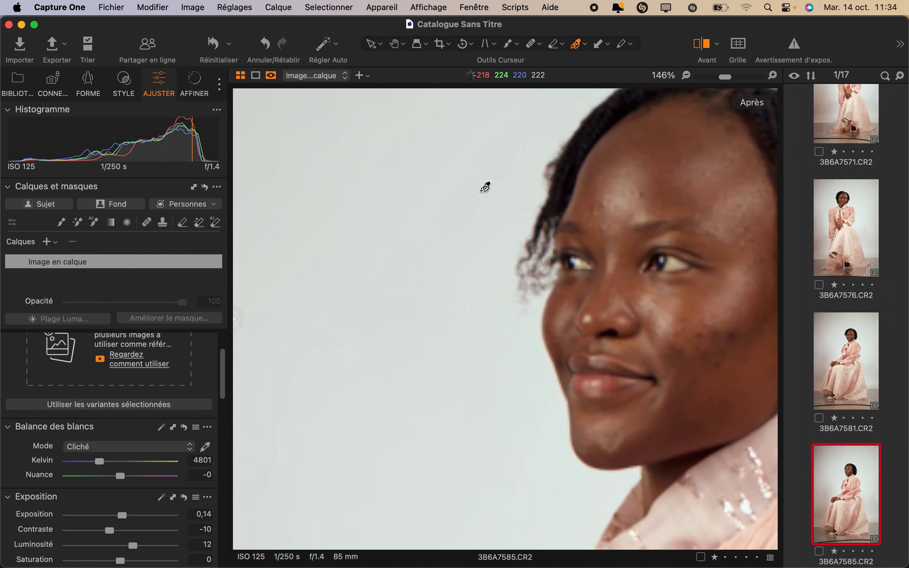
pyautogui.scroll(-5, 484, 187)
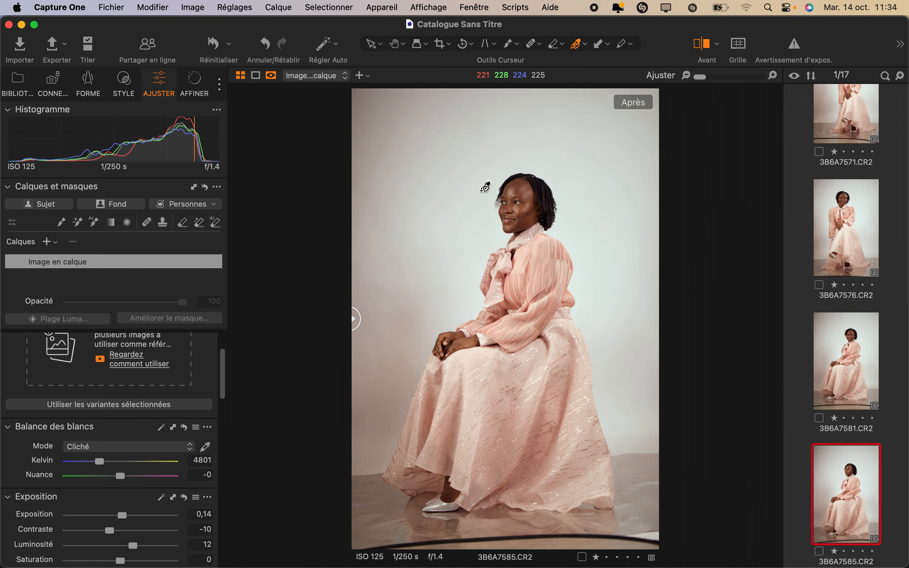
# Step: Create an automatic background (Fond) mask layer on image 3B6A7585, dismiss the CleanMyMac alert, and select the mask layer
pyautogui.scroll(4, 81, 395)
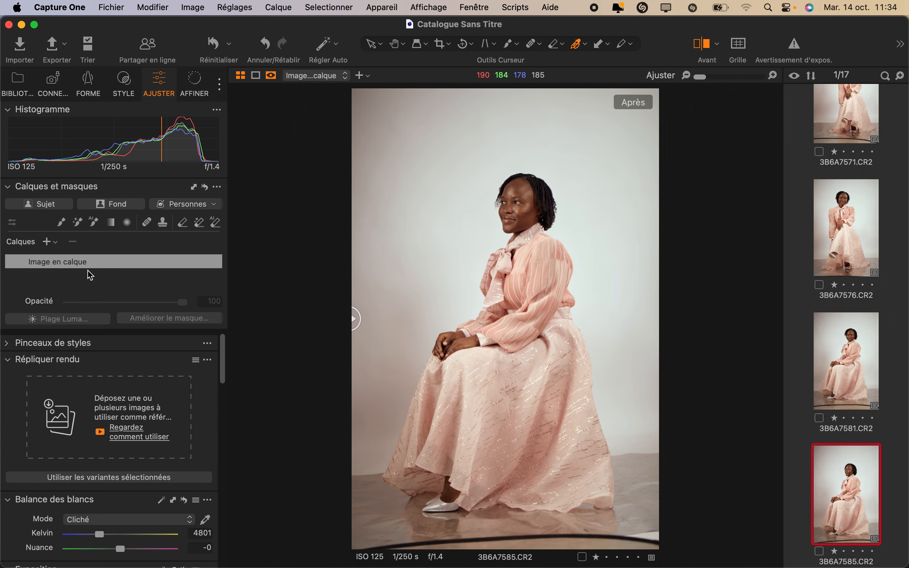
pyautogui.click(107, 211)
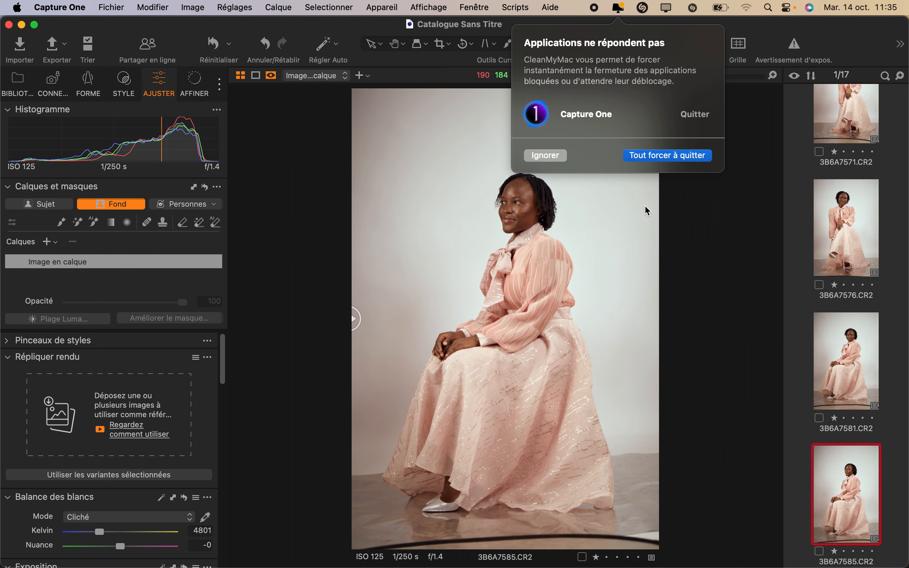
pyautogui.hotkey('ctrl', 'Up')
pyautogui.hotkey('ctrl', 'Up')
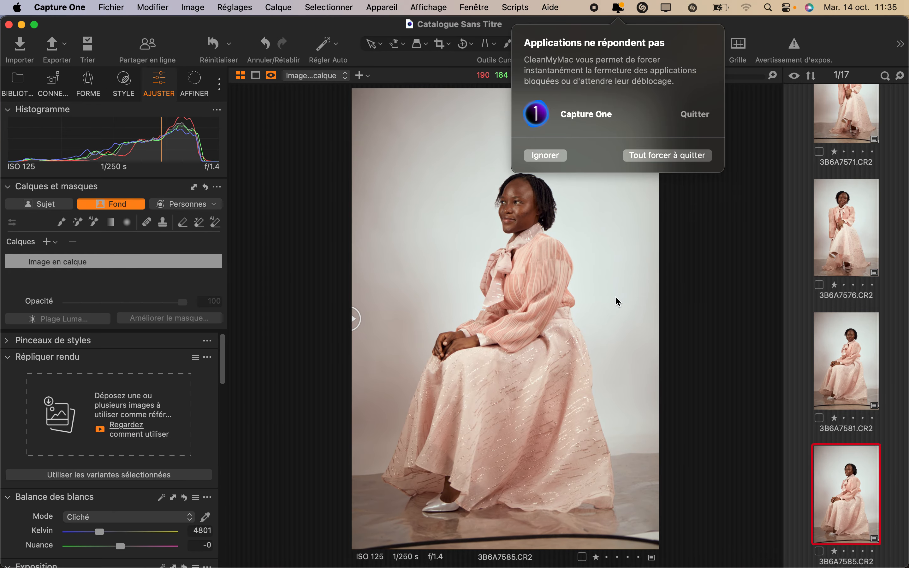
pyautogui.click(623, 14)
pyautogui.click(623, 14)
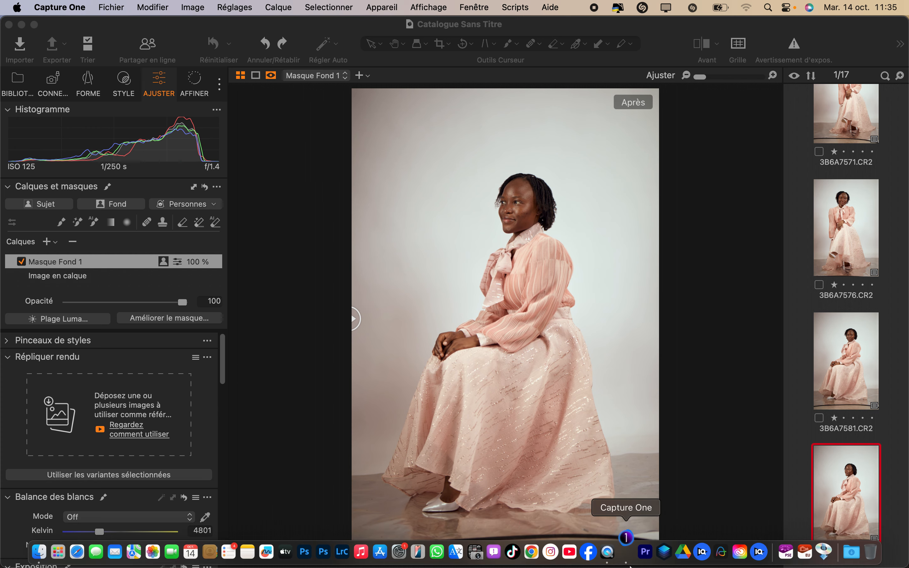
pyautogui.click(626, 552)
pyautogui.click(111, 265)
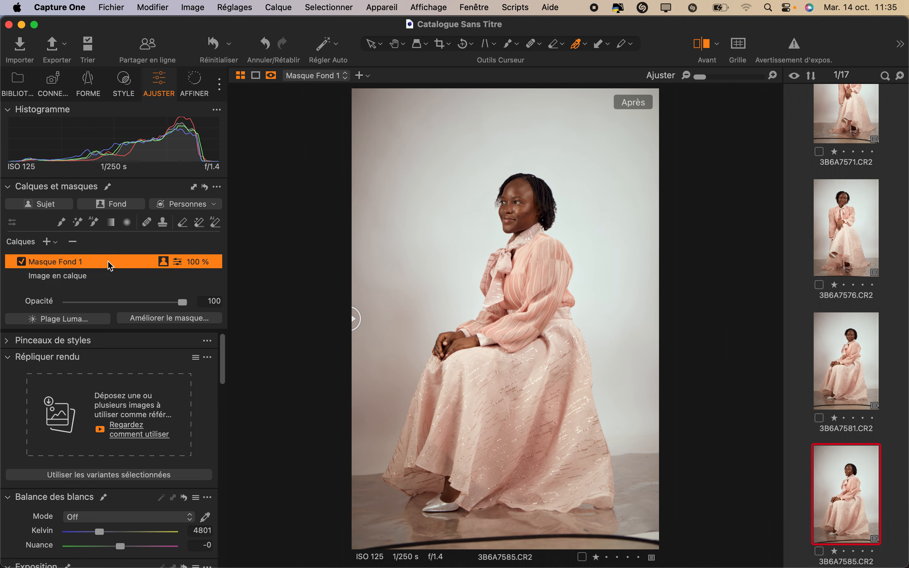
# Step: Fully desaturate the masked background by setting its Saturation to -100
pyautogui.scroll(-5, 172, 459)
pyautogui.scroll(-1, 169, 457)
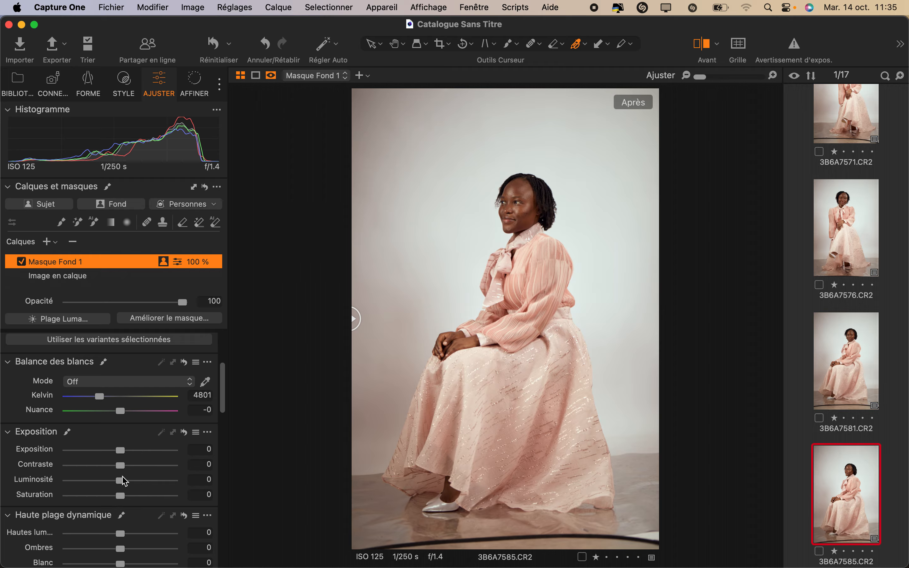
pyautogui.moveTo(121, 495); pyautogui.dragTo(1, 492)
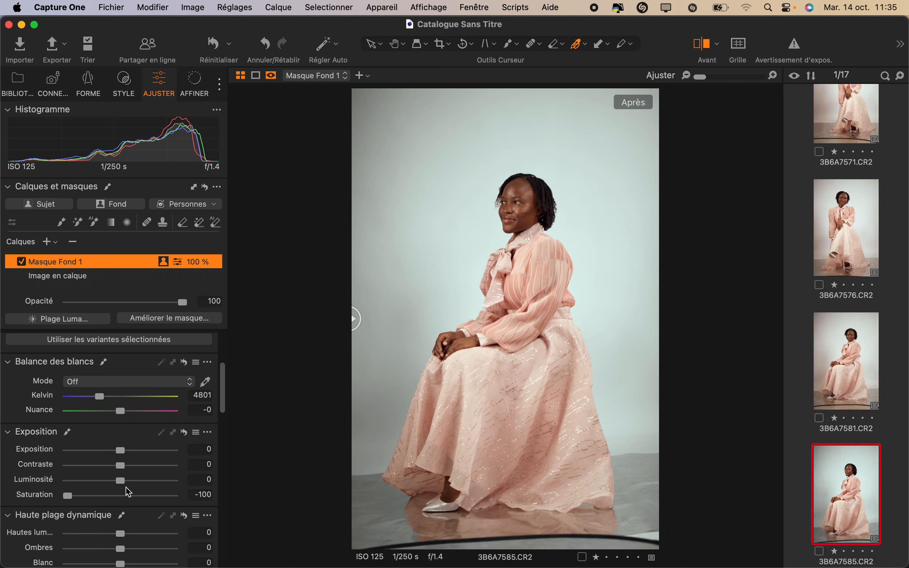
pyautogui.scroll(-2, 127, 490)
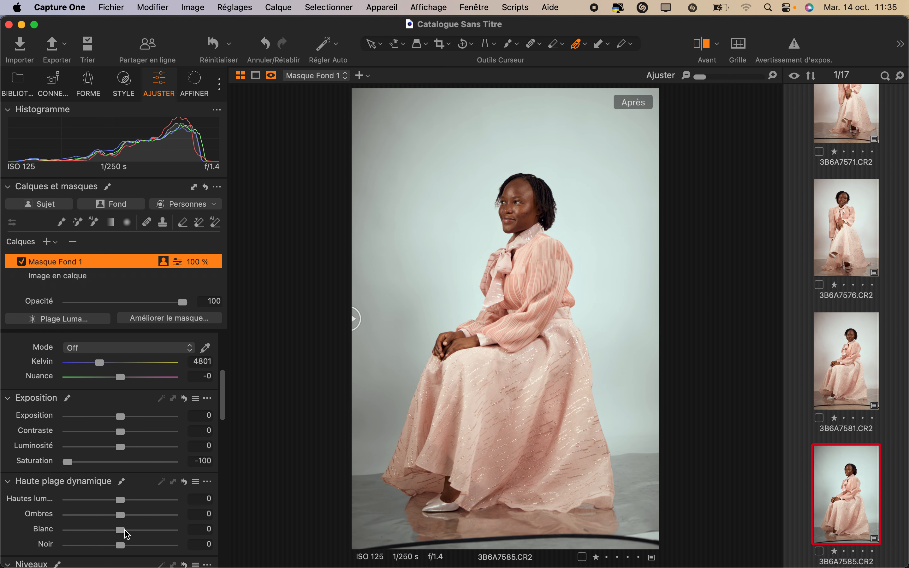
# Step: Set the background mask's Blanc to 46, Kelvin to 10204 and Contraste to 44
pyautogui.moveTo(120, 530); pyautogui.dragTo(149, 533)
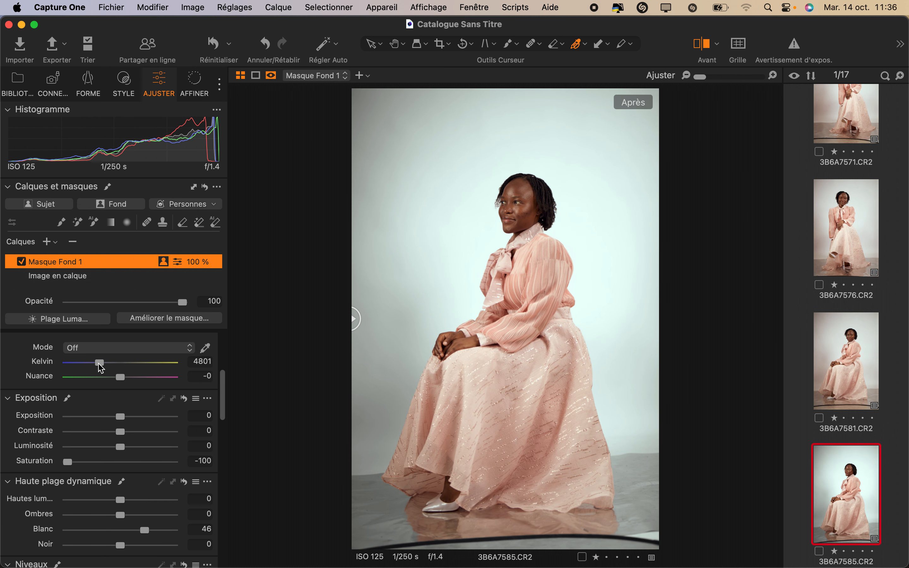
pyautogui.moveTo(99, 363); pyautogui.dragTo(140, 370)
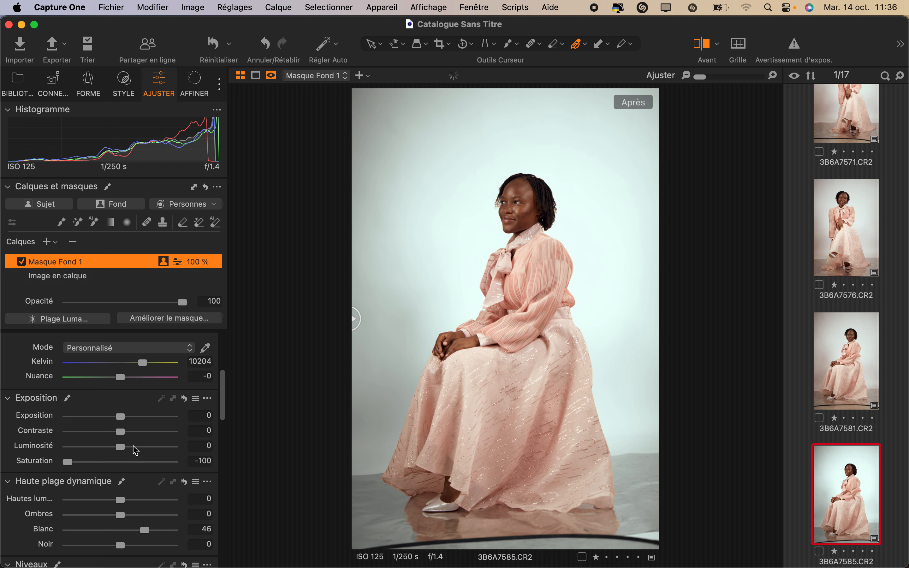
pyautogui.moveTo(121, 432); pyautogui.dragTo(167, 445)
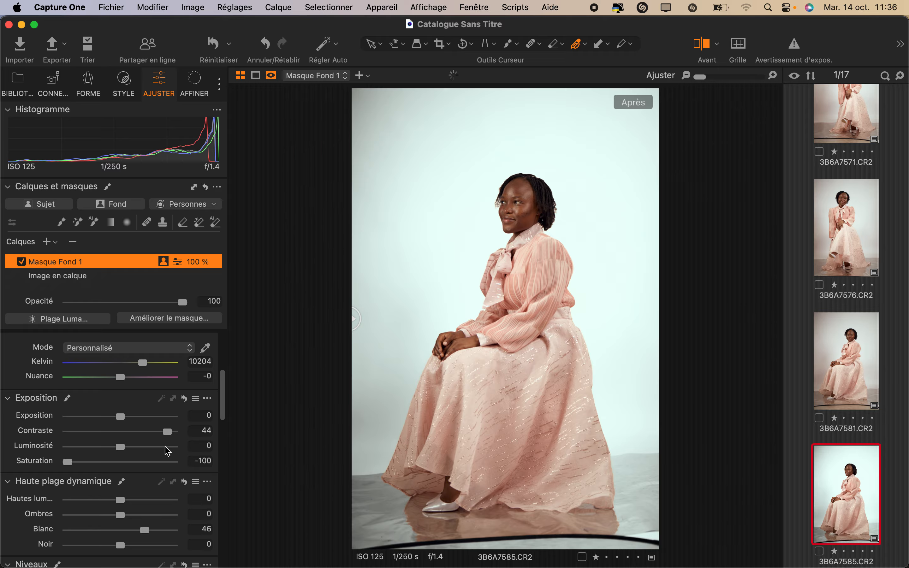
# Step: Set the background mask's Blanc to 27 and Exposition to -0,34, and compare the image with its unedited version
pyautogui.moveTo(145, 530); pyautogui.dragTo(134, 534)
pyautogui.moveTo(116, 416); pyautogui.dragTo(113, 421)
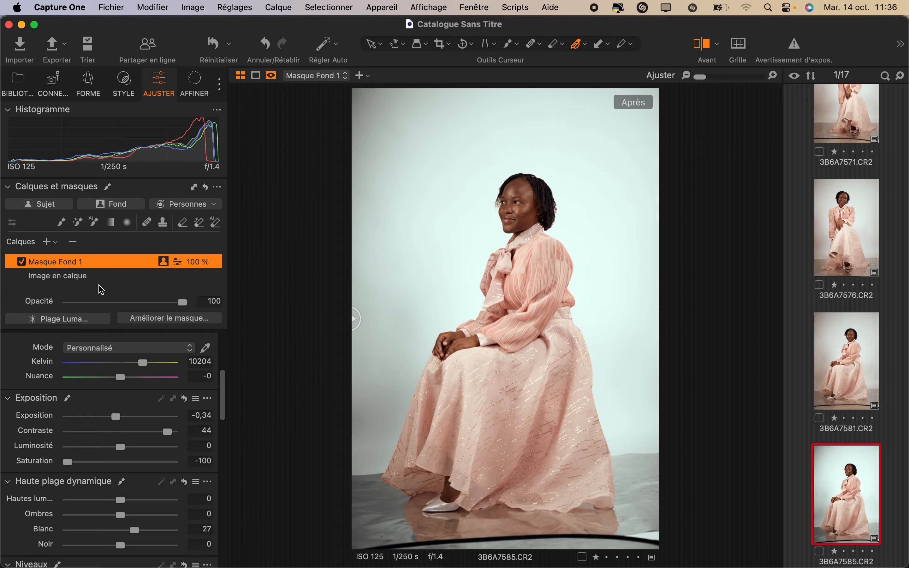
pyautogui.moveTo(353, 320); pyautogui.dragTo(140, 381)
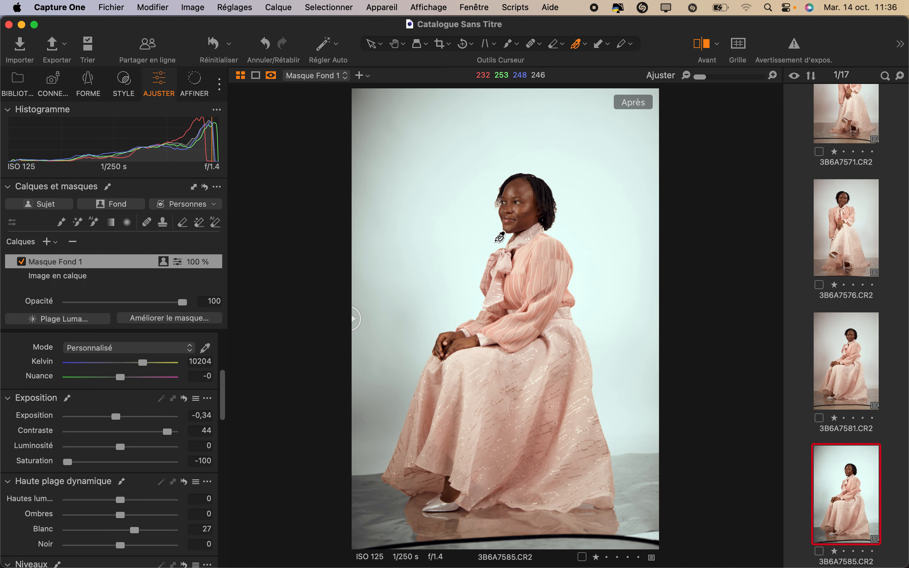
# Step: Raise the midtones of the background mask's RVB curve to brighten the backdrop, and display its Luma curve
pyautogui.scroll(3, 500, 237)
pyautogui.scroll(-5, 499, 238)
pyautogui.scroll(-10, 112, 451)
pyautogui.moveTo(104, 494); pyautogui.dragTo(103, 473)
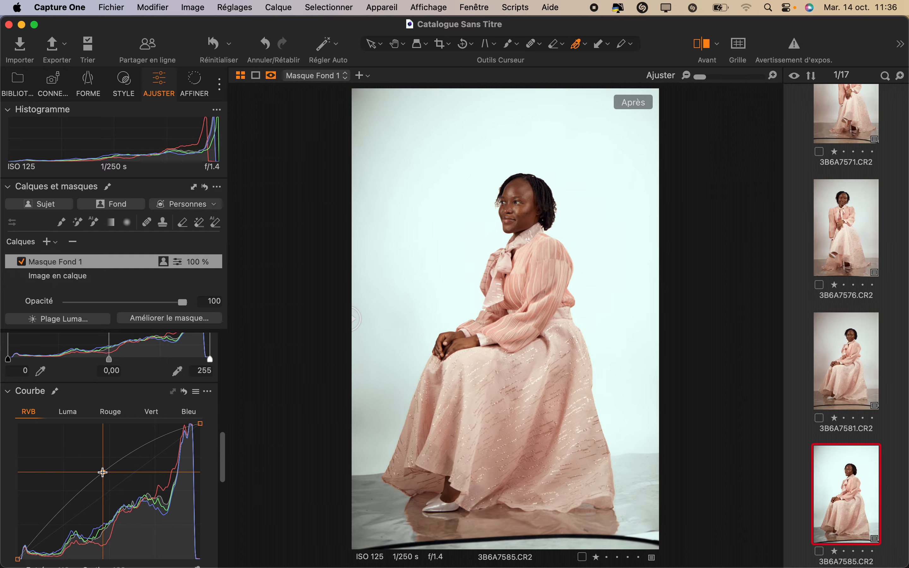
pyautogui.click(79, 413)
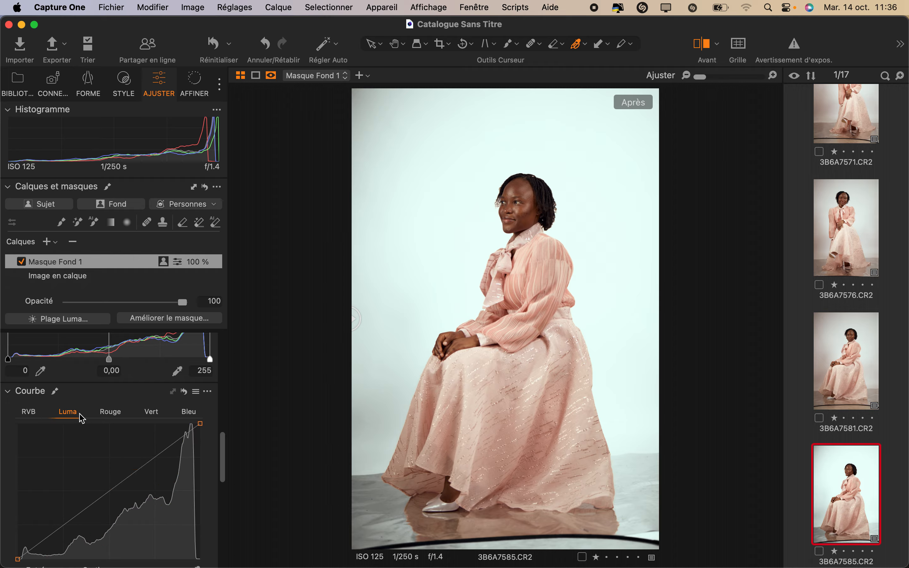
# Step: Raise the midtones of the background mask's Luma curve and compare the image with its unedited version
pyautogui.moveTo(115, 486); pyautogui.dragTo(103, 477)
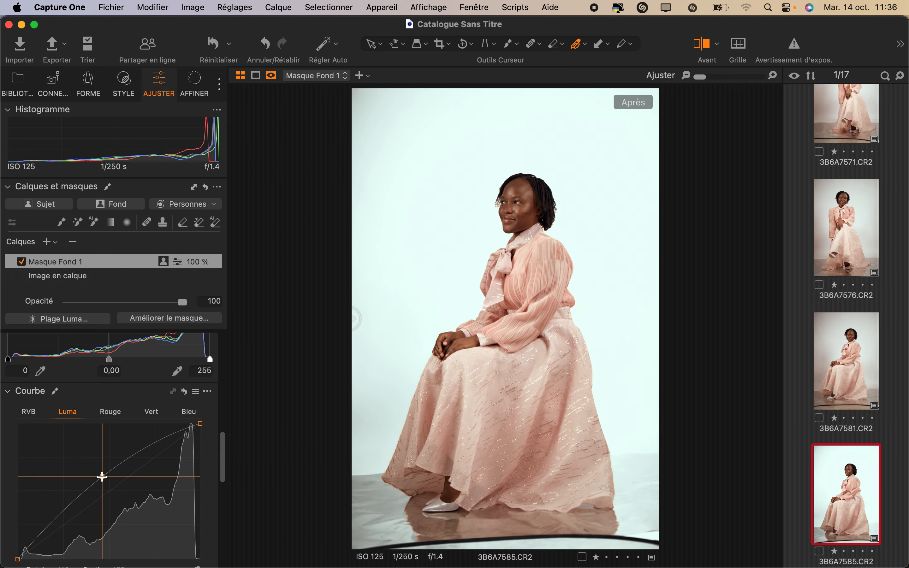
pyautogui.moveTo(353, 319); pyautogui.dragTo(5, 371)
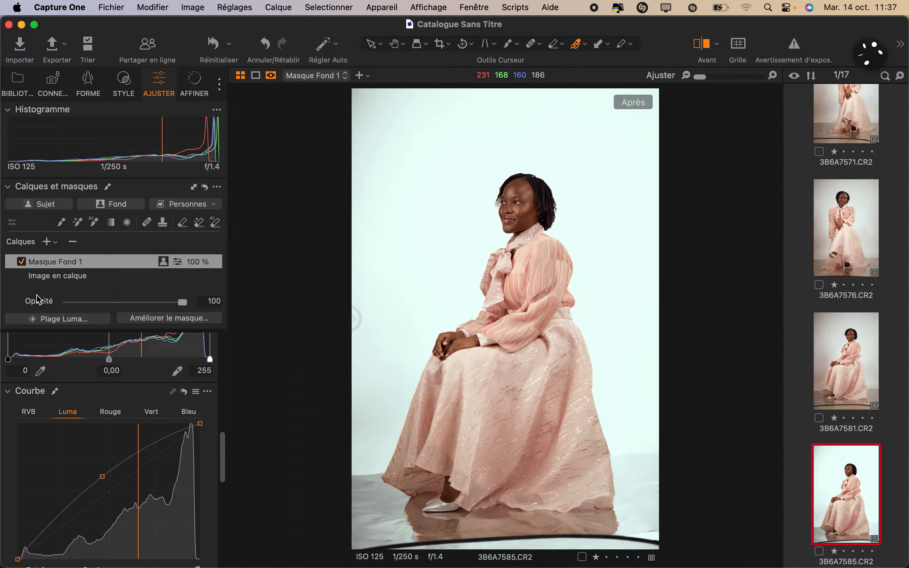
# Step: Add a subject mask to the portrait and set its Exposition to 0,45 and Contraste to 15
pyautogui.click(48, 208)
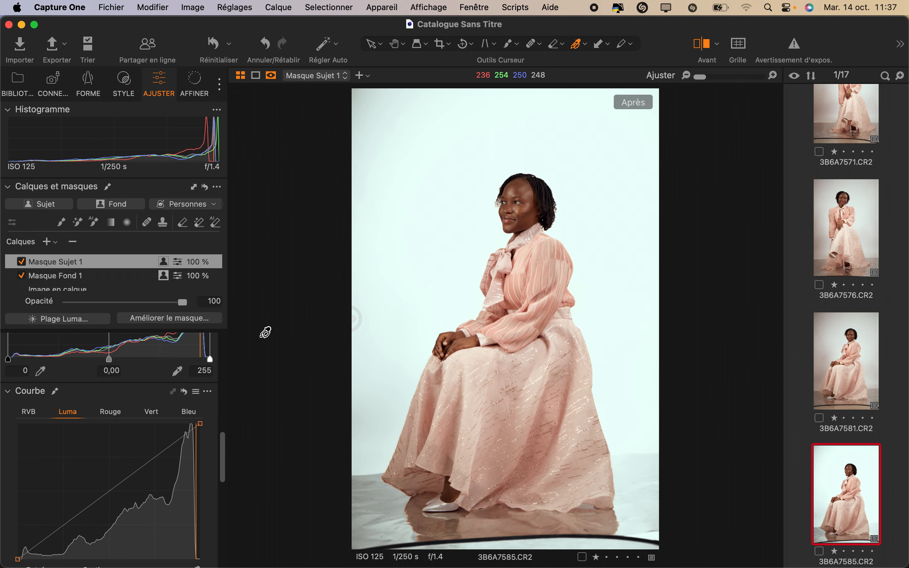
pyautogui.scroll(10, 130, 351)
pyautogui.scroll(-5, 136, 488)
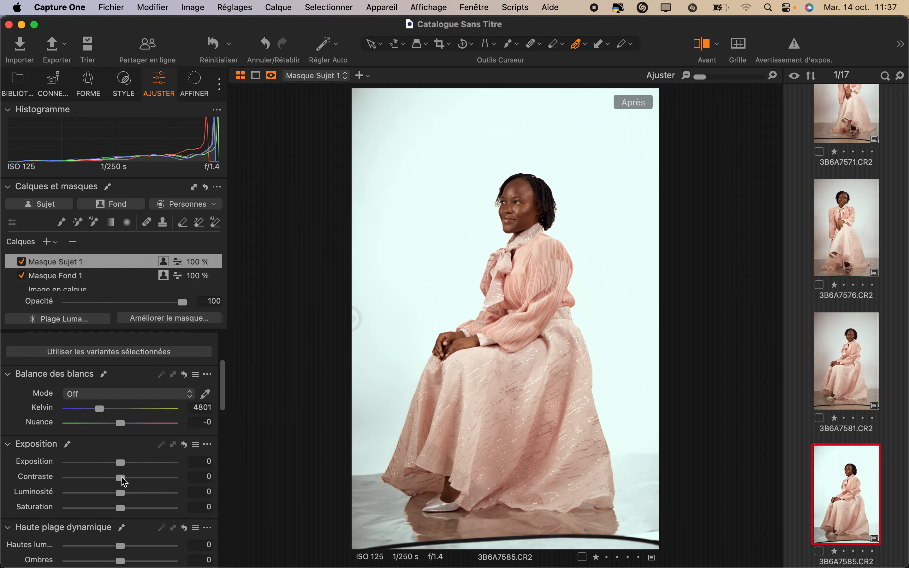
pyautogui.moveTo(121, 463); pyautogui.dragTo(128, 464)
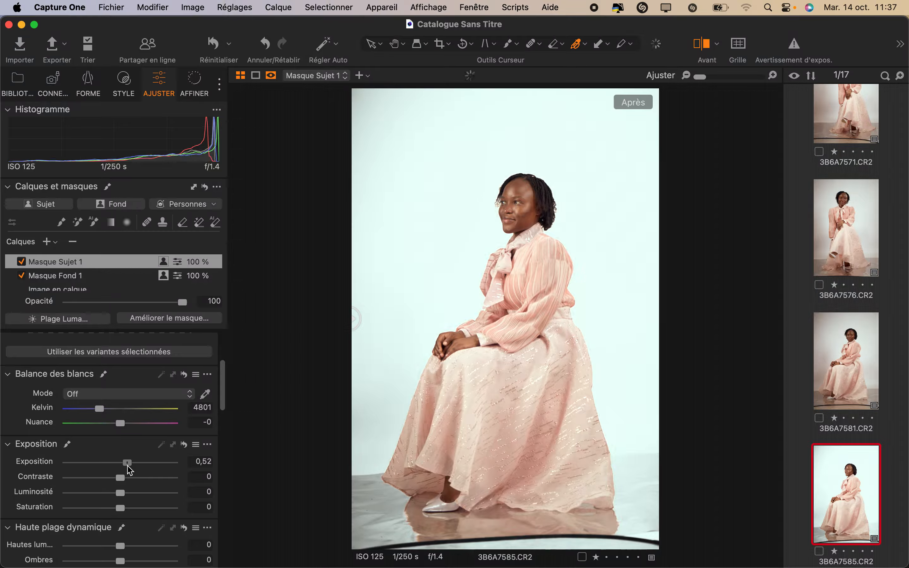
pyautogui.moveTo(128, 466); pyautogui.dragTo(126, 466)
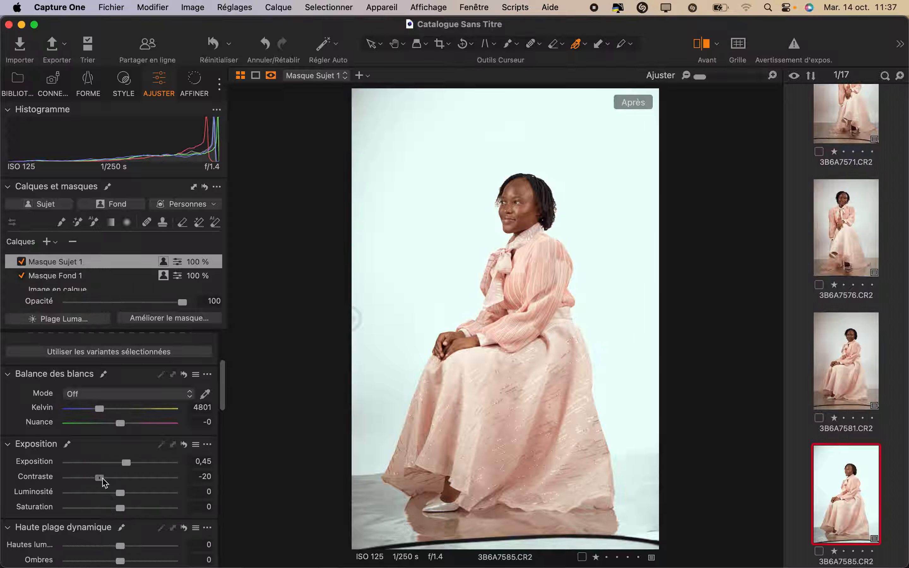
pyautogui.moveTo(104, 482); pyautogui.dragTo(139, 476)
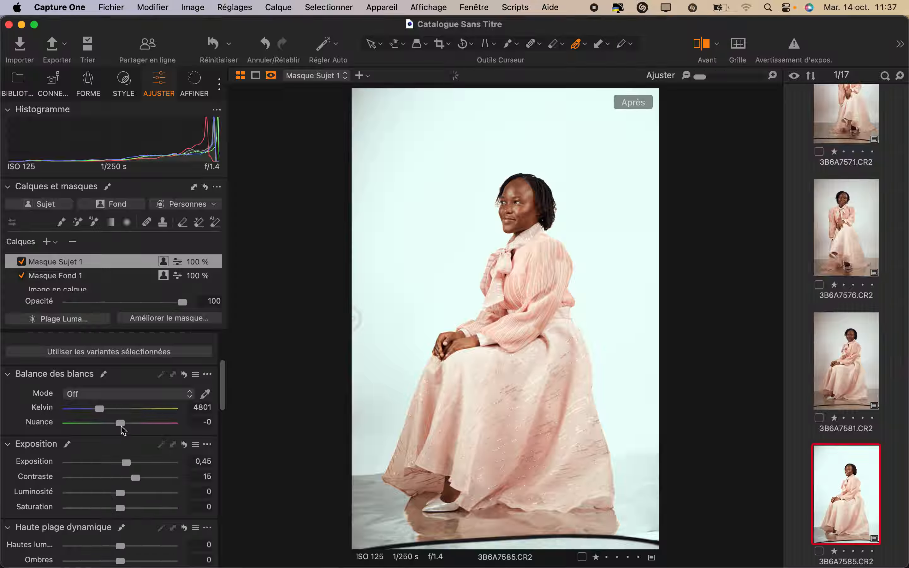
# Step: Set the subject mask's Kelvin to 4554 and Luminosité to -4, and compare the image with its unedited version
pyautogui.moveTo(97, 413); pyautogui.dragTo(100, 415)
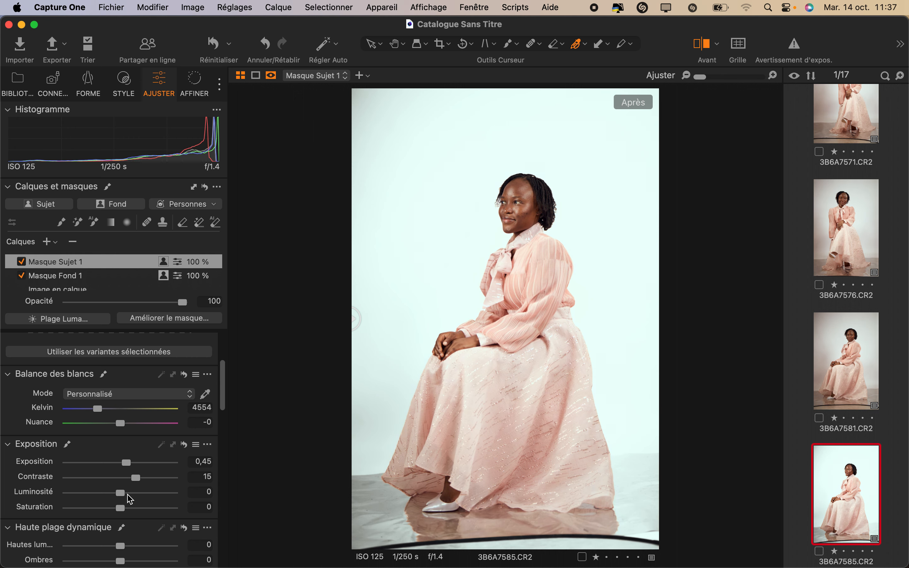
pyautogui.moveTo(127, 494); pyautogui.dragTo(119, 494)
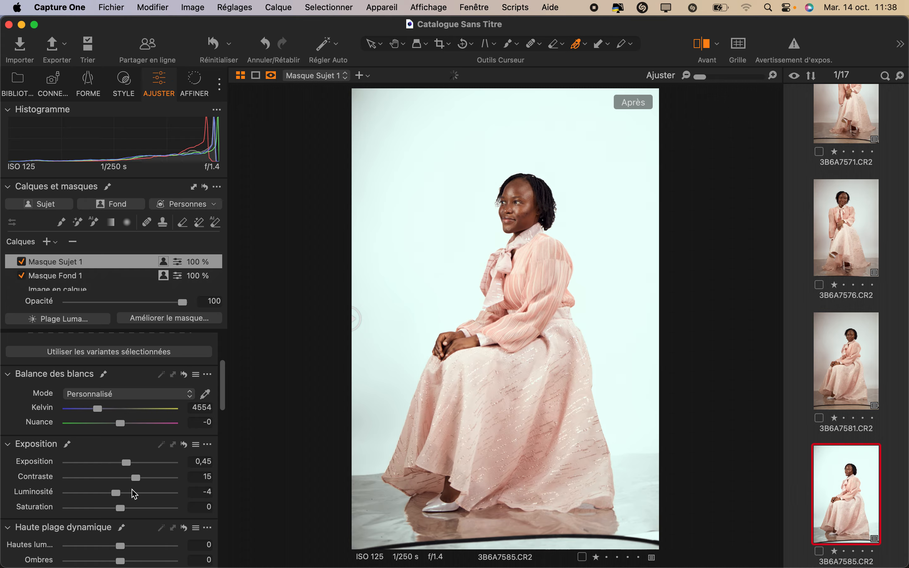
pyautogui.moveTo(353, 320); pyautogui.dragTo(751, 246)
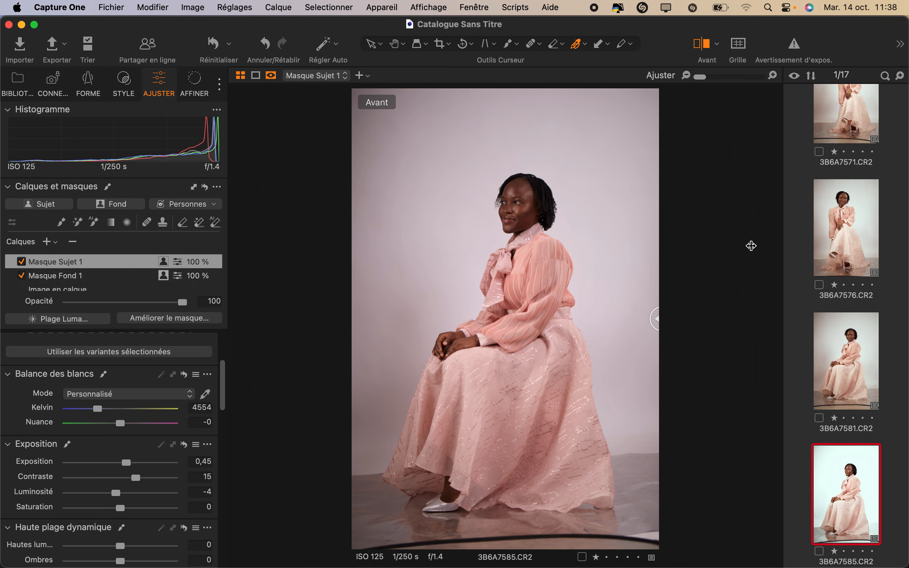
pyautogui.moveTo(806, 251); pyautogui.dragTo(286, 375)
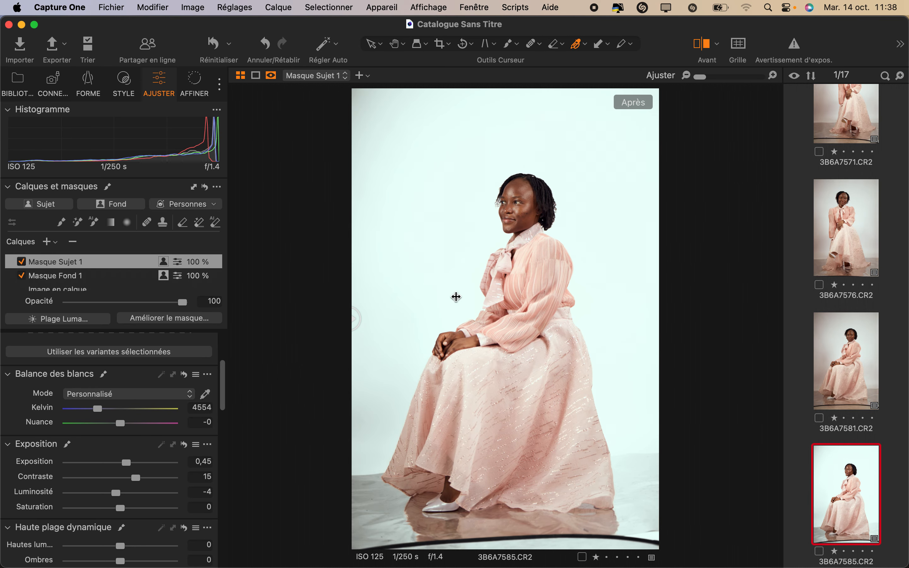
# Step: Look through the subject mask's remaining adjustment tools, including the highlight and midtone colour balance wheels
pyautogui.scroll(-10, 57, 537)
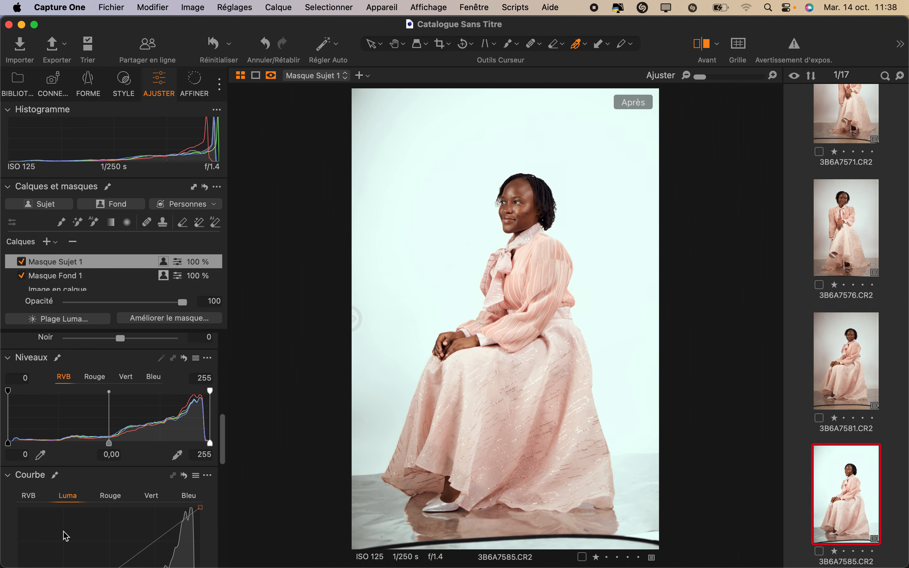
pyautogui.scroll(-10, 66, 536)
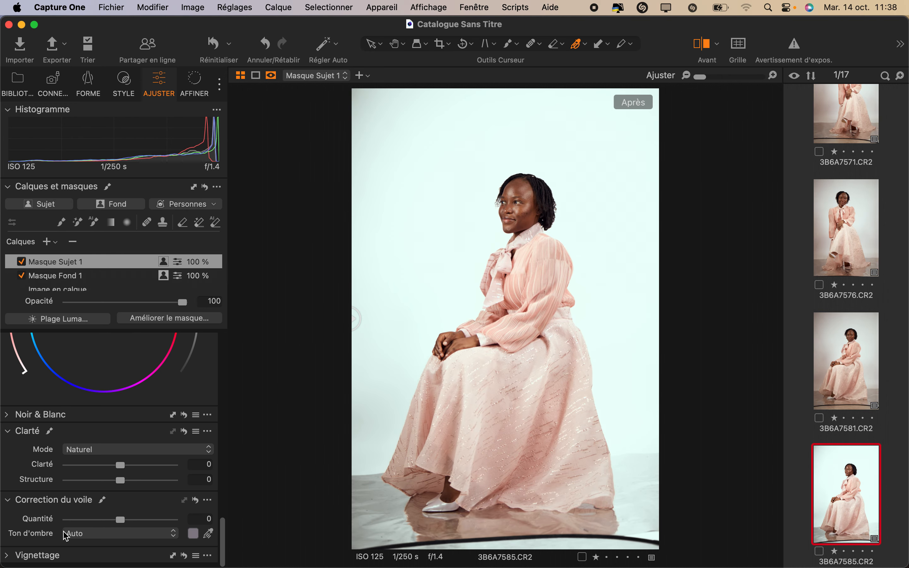
pyautogui.scroll(5, 64, 534)
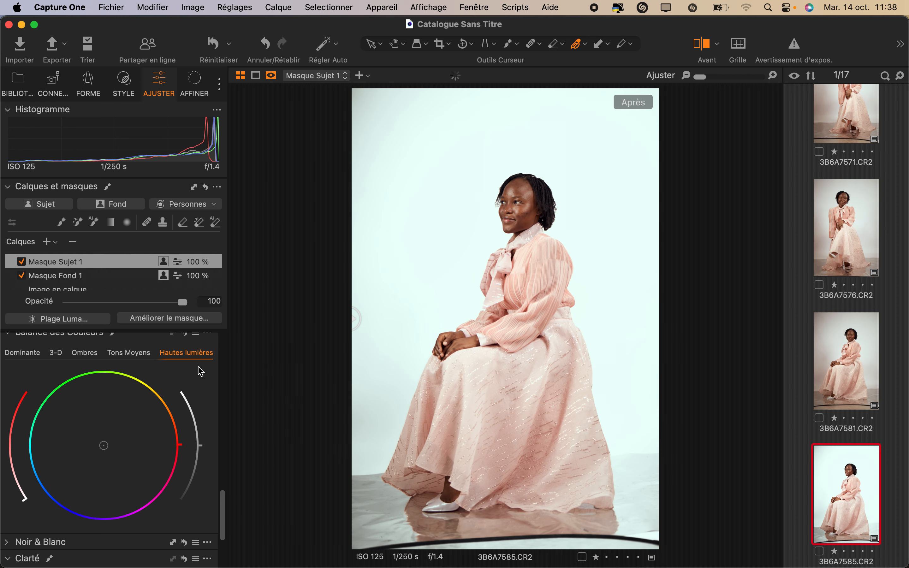
pyautogui.scroll(-2, 196, 459)
pyautogui.scroll(2, 176, 446)
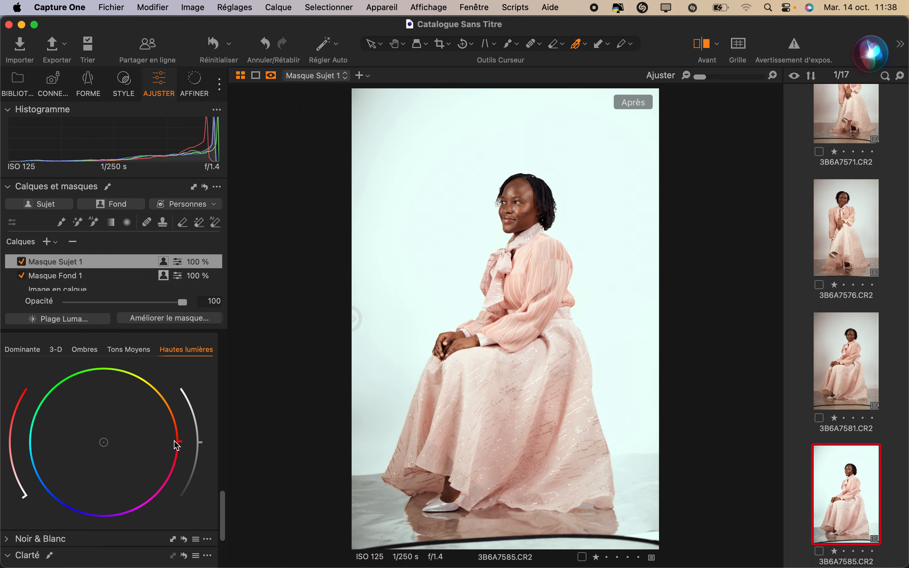
pyautogui.click(142, 351)
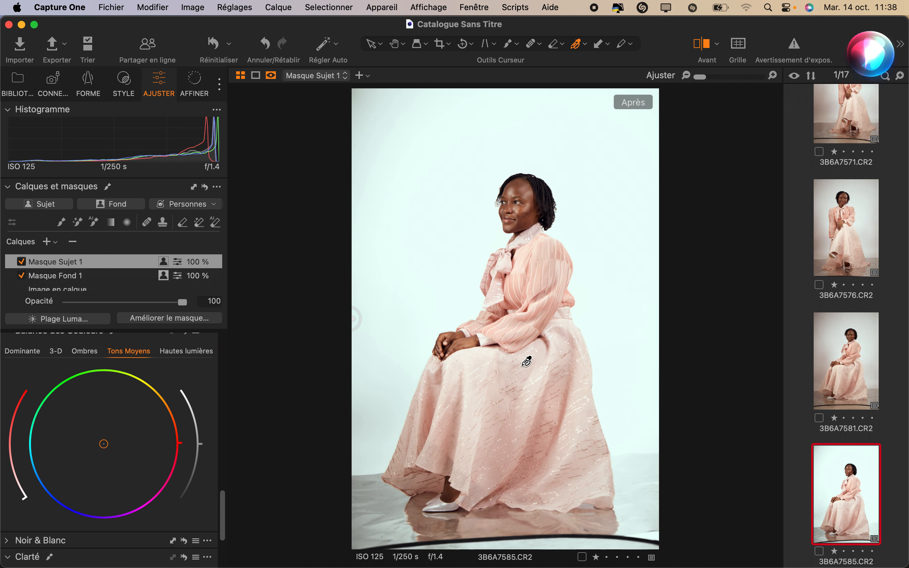
pyautogui.scroll(-3, 132, 495)
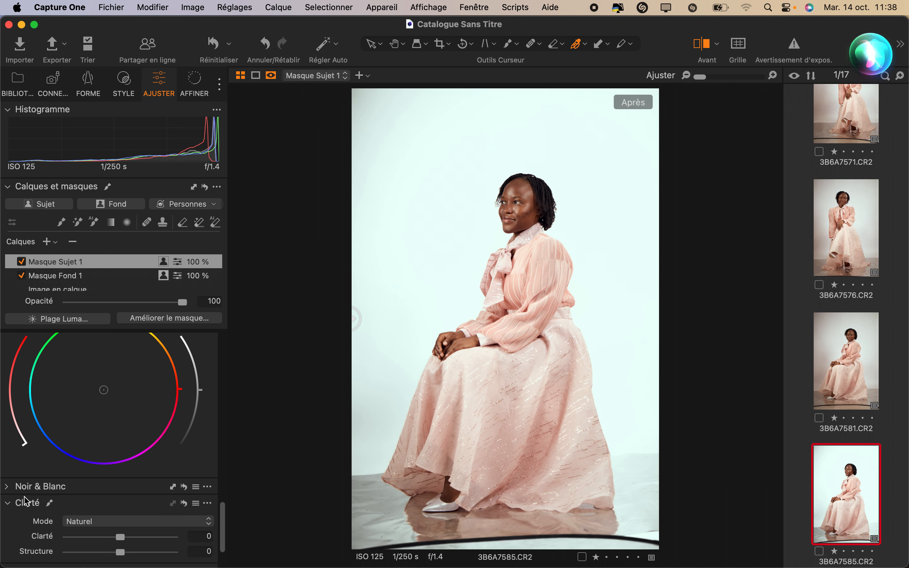
pyautogui.scroll(4, 97, 448)
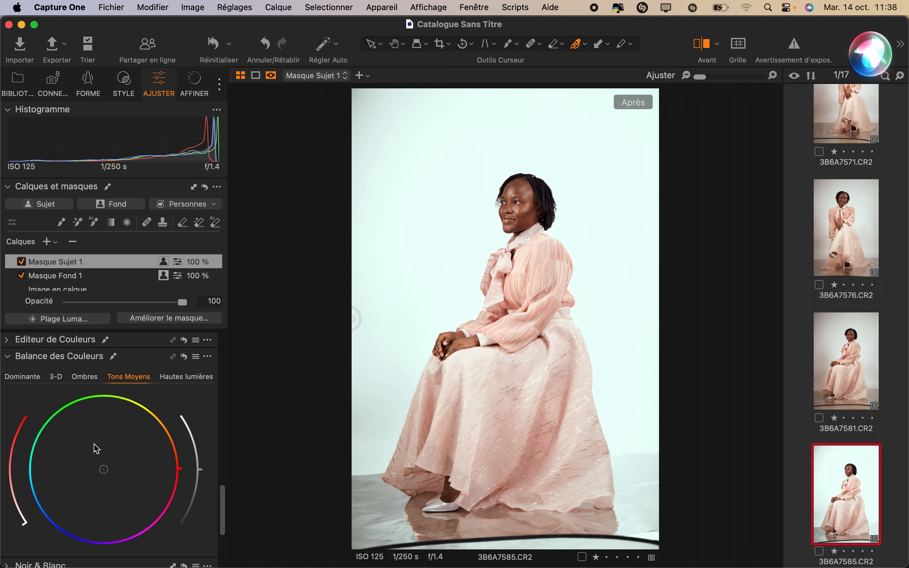
# Step: Collapse the colour balance tool and sample the blouse's pink in the advanced Color Editor for the subject mask
pyautogui.click(10, 355)
pyautogui.click(7, 387)
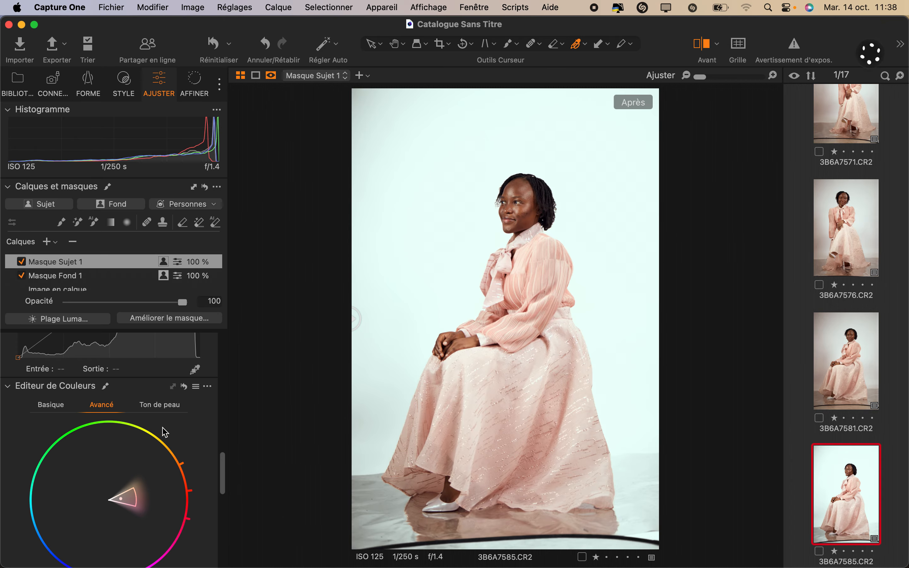
pyautogui.scroll(-5, 170, 462)
pyautogui.scroll(3, 199, 400)
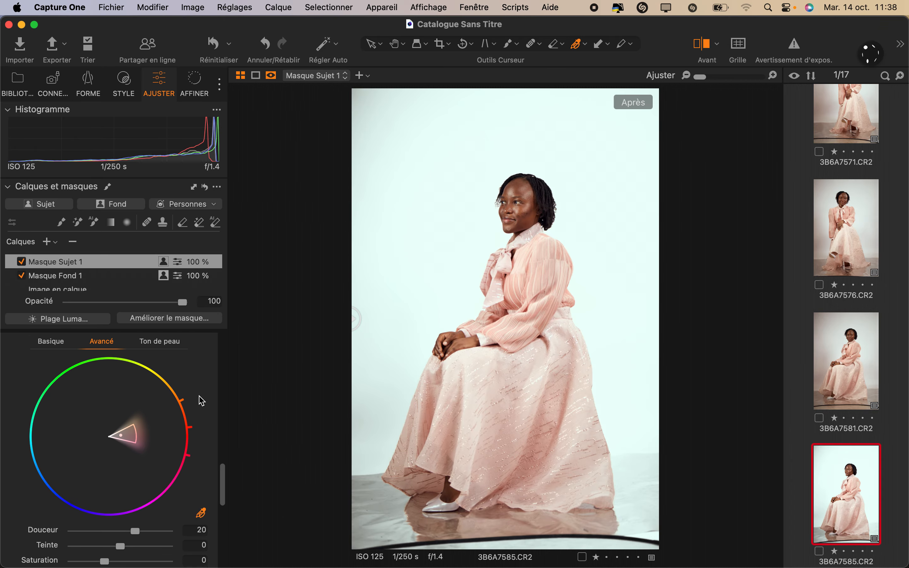
pyautogui.click(538, 307)
pyautogui.scroll(-5, 124, 484)
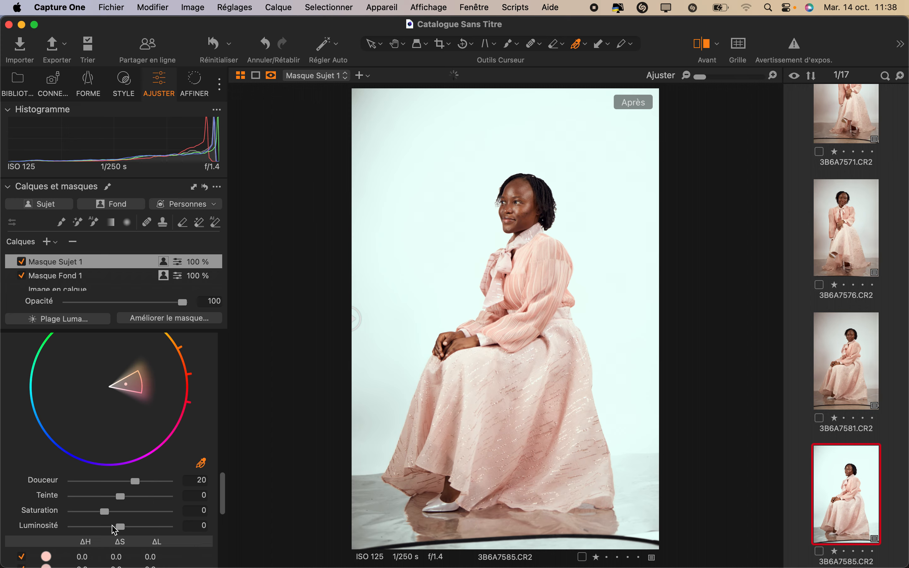
pyautogui.scroll(-1, 116, 531)
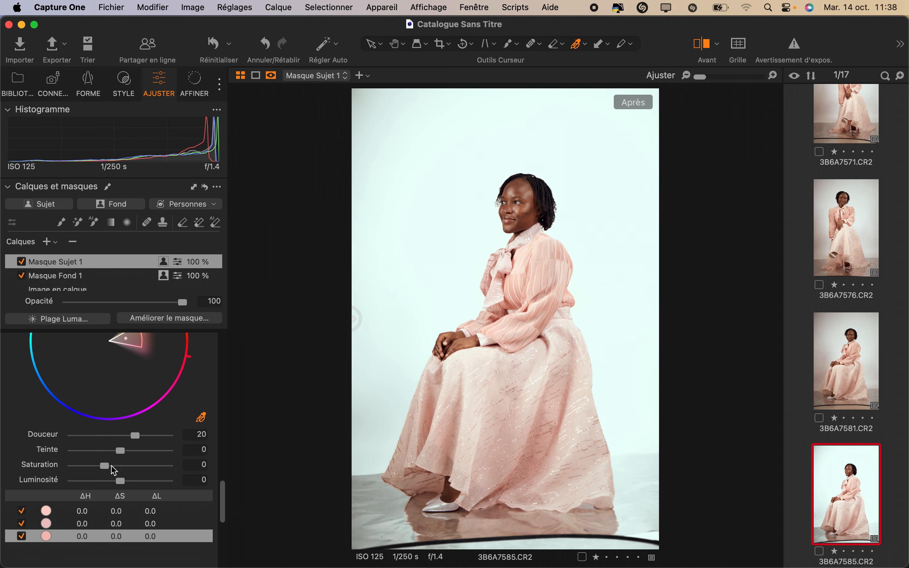
# Step: Try a Saturation of 41,4 on the sampled pink, reset it to 0, and compare the image with its unedited version
pyautogui.moveTo(105, 466); pyautogui.dragTo(116, 467)
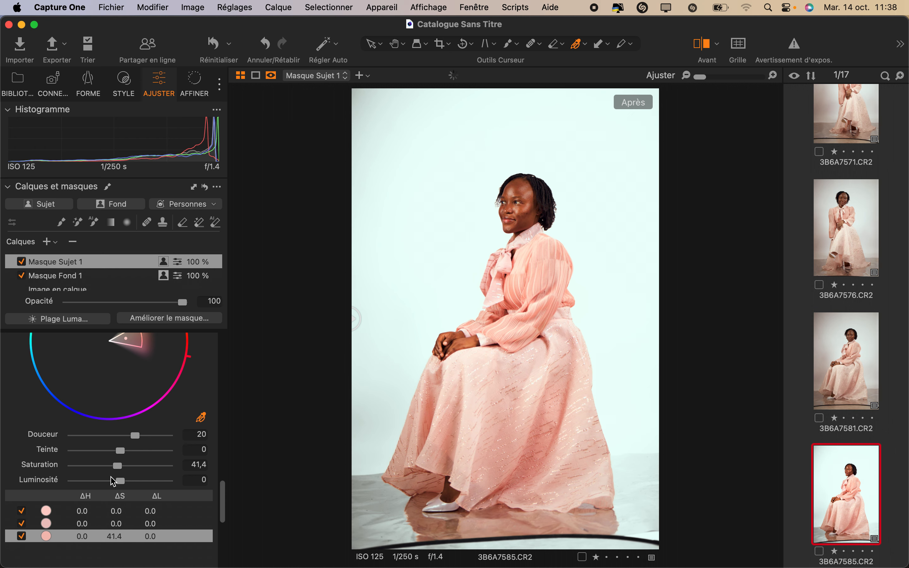
pyautogui.click(206, 464)
pyautogui.doubleClick(206, 464)
pyautogui.press('BackSpace')
pyautogui.write('0')
pyautogui.scroll(2, 148, 375)
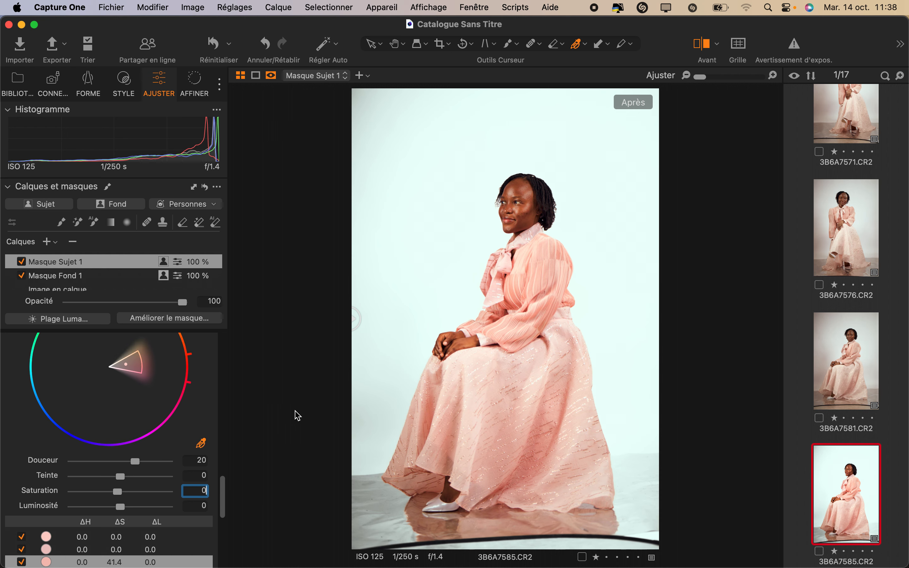
pyautogui.scroll(3, 148, 396)
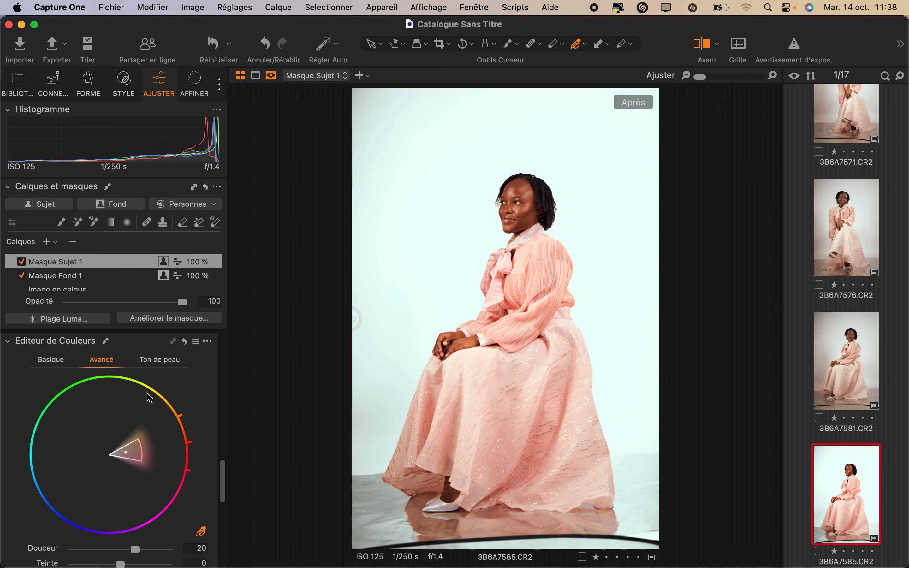
pyautogui.click(51, 362)
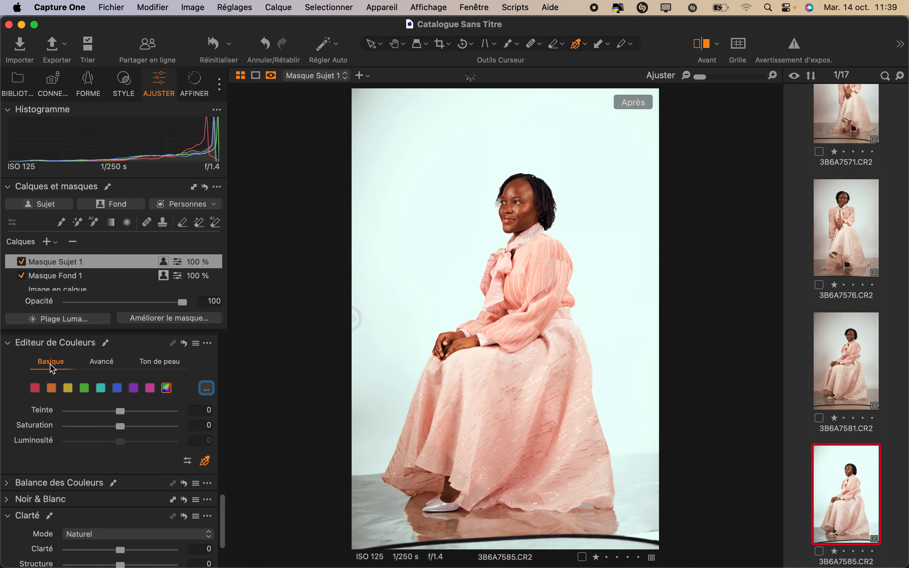
pyautogui.click(94, 366)
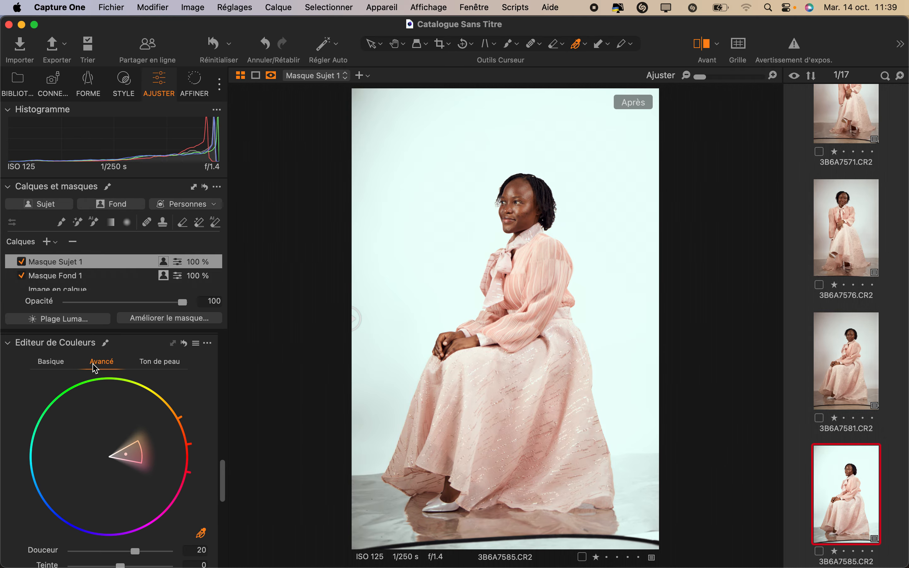
pyautogui.scroll(3, 142, 473)
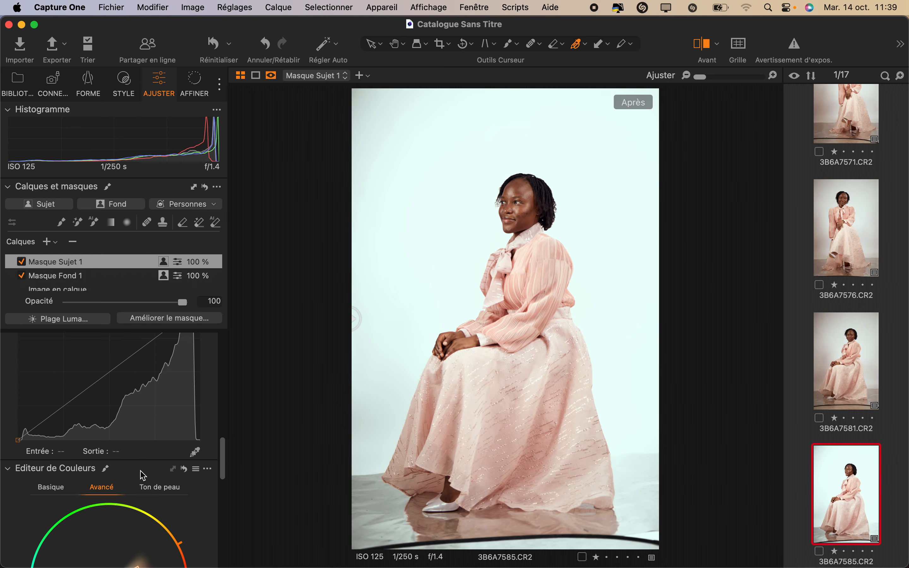
pyautogui.moveTo(355, 319); pyautogui.dragTo(180, 394)
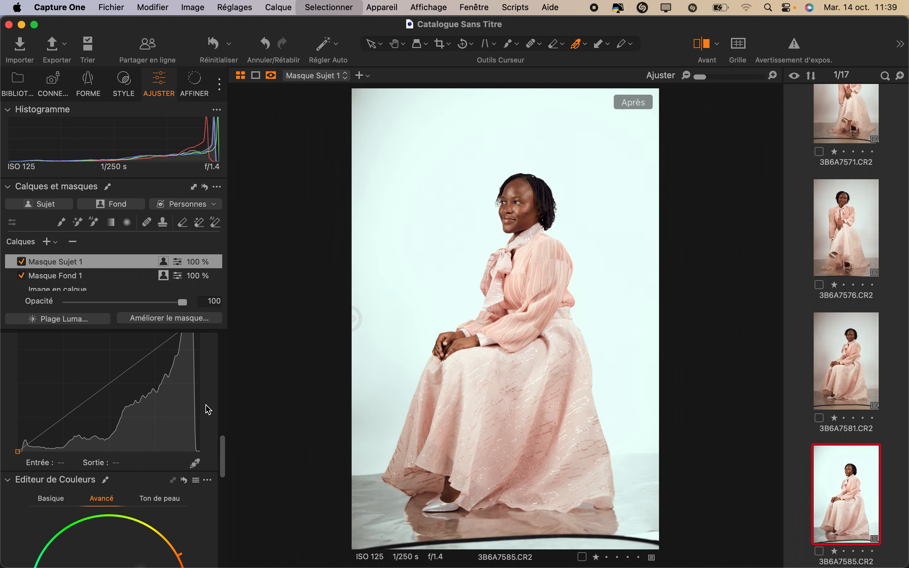
# Step: Select all images of the series and copy and apply all of 3B6A7585's adjustments, including both mask layers, to them
pyautogui.press('super+a')
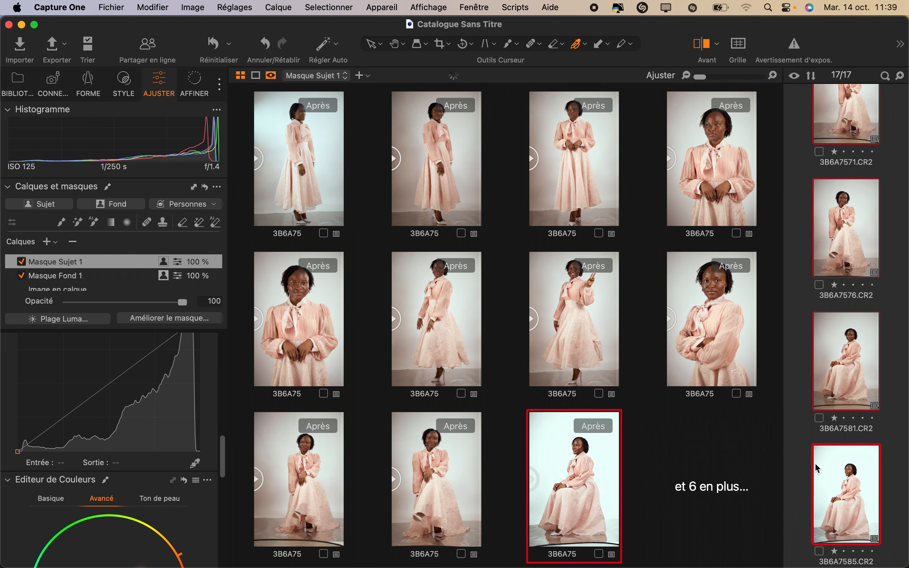
pyautogui.click(241, 7)
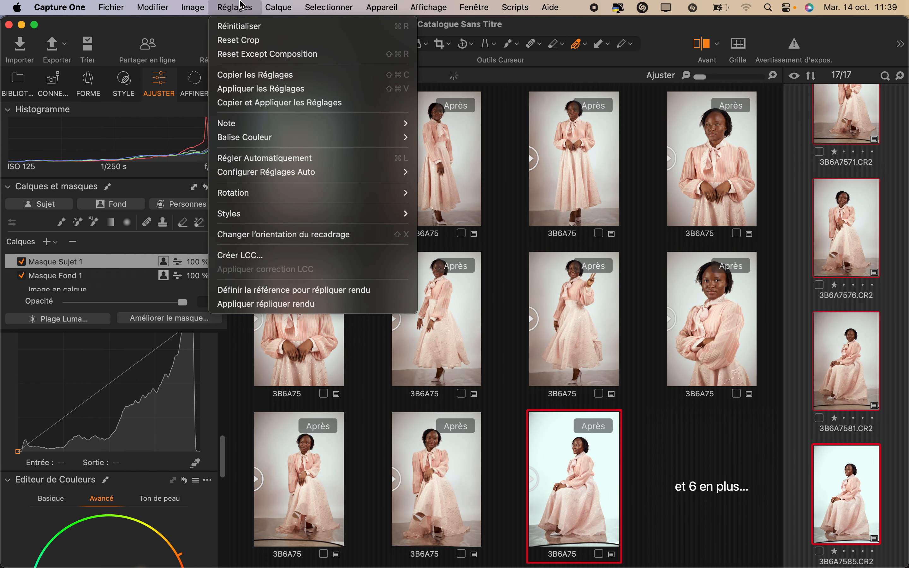
pyautogui.click(280, 105)
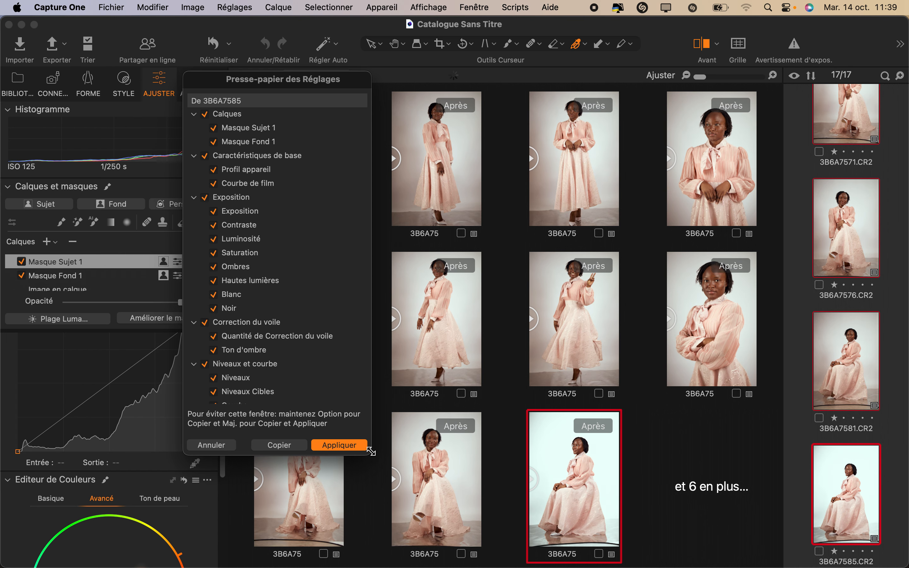
pyautogui.click(339, 445)
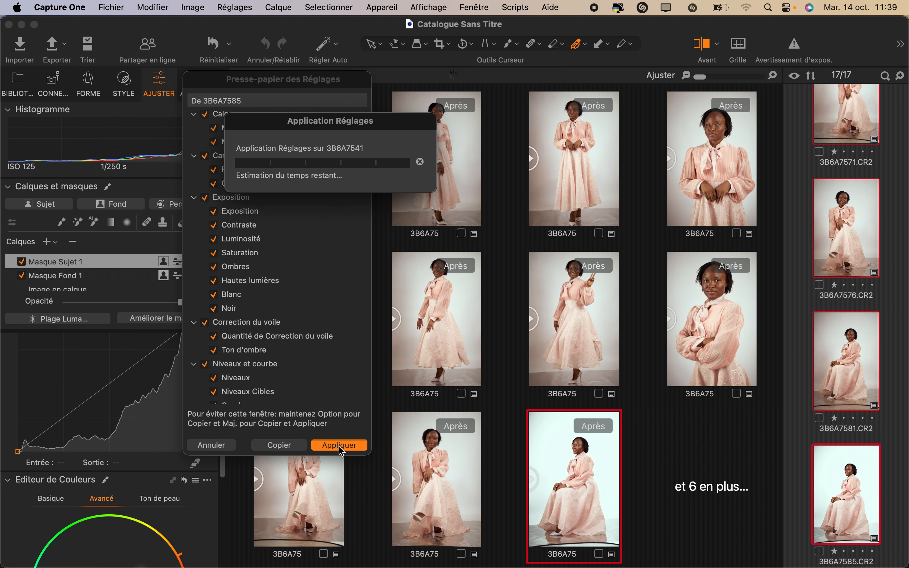